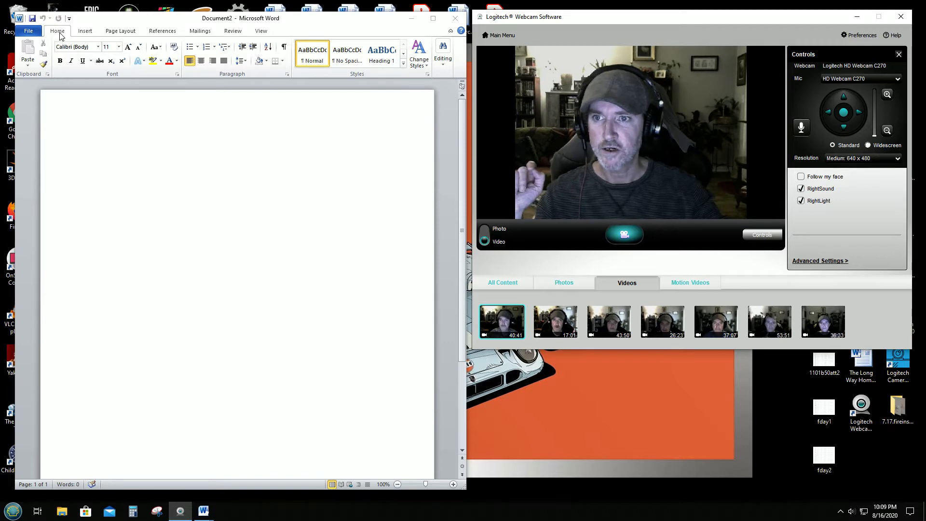
Step: Change the document font from Calibri 11 to Times New Roman, size 12
left_click(98, 47)
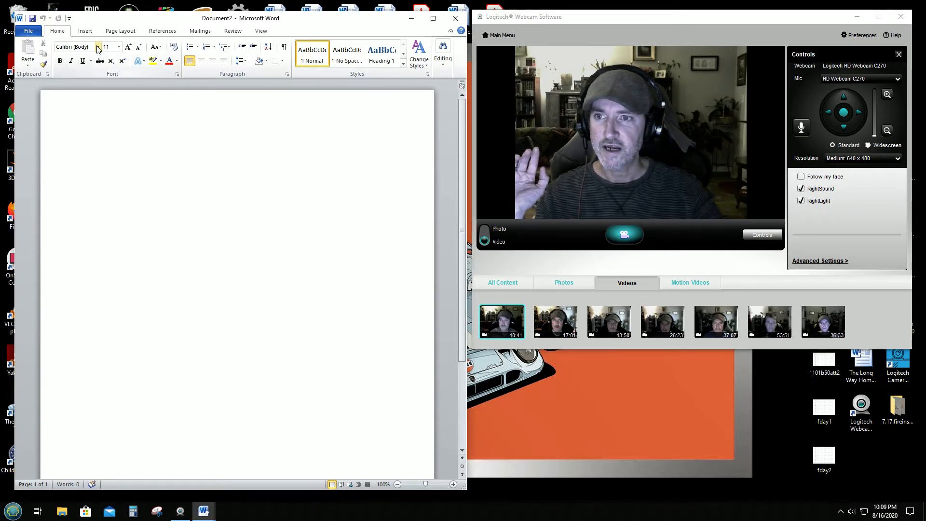
left_click(98, 47)
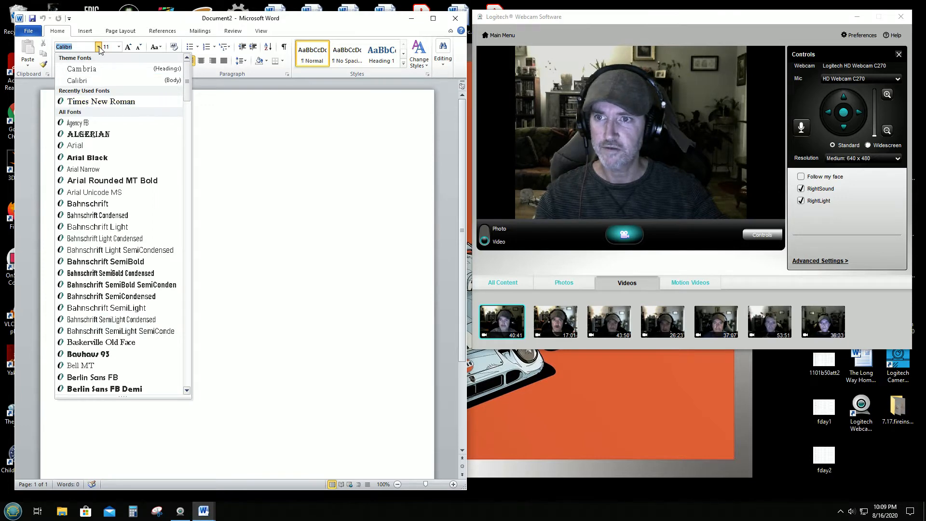
left_click(92, 101)
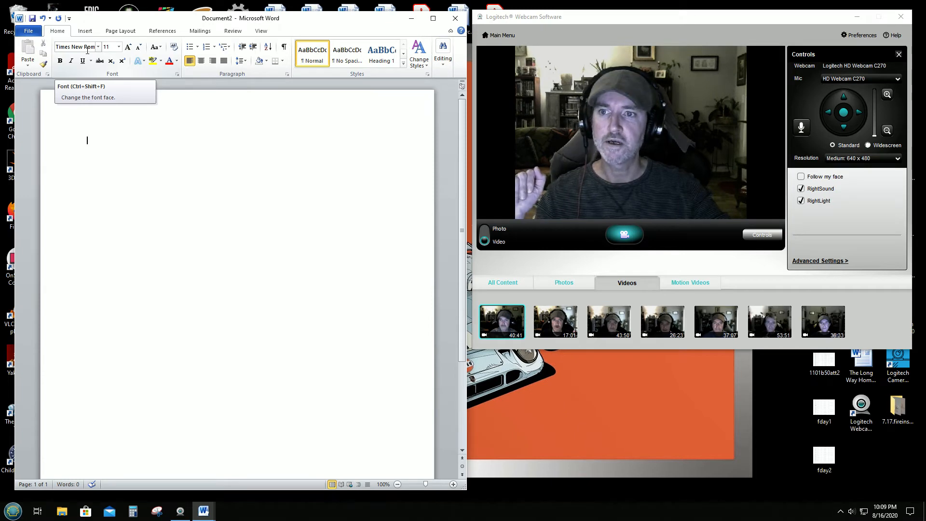
left_click(119, 47)
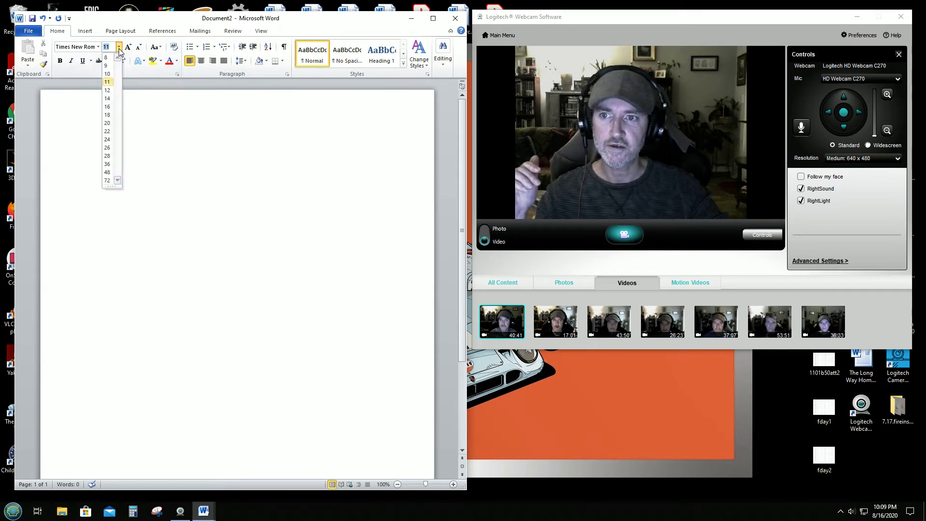
left_click(107, 91)
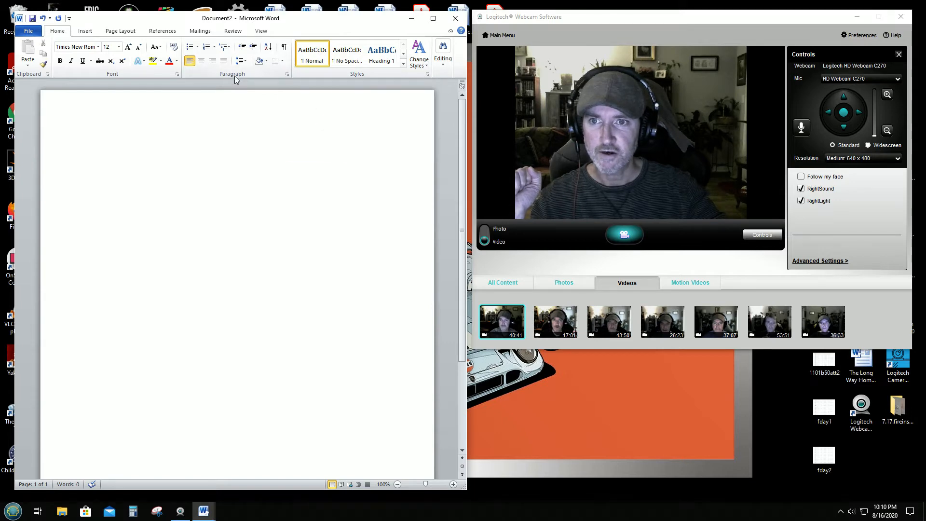
Step: Set line spacing to Double in the Paragraph dialog and apply it
left_click(288, 75)
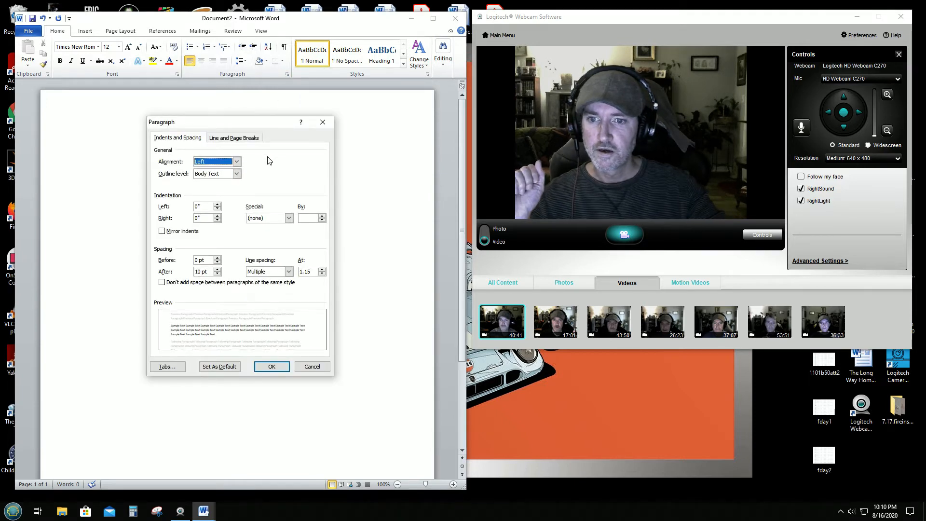
left_click(288, 272)
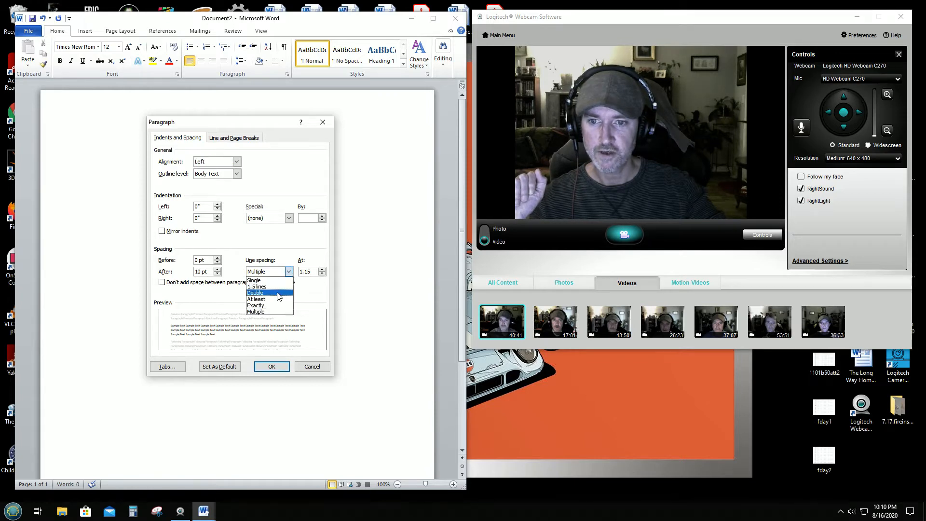
left_click(279, 293)
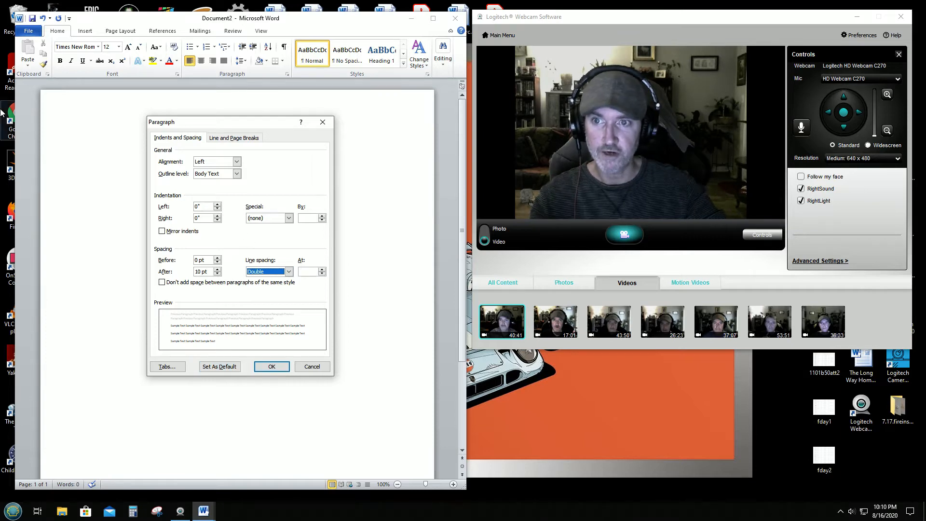
left_click(273, 367)
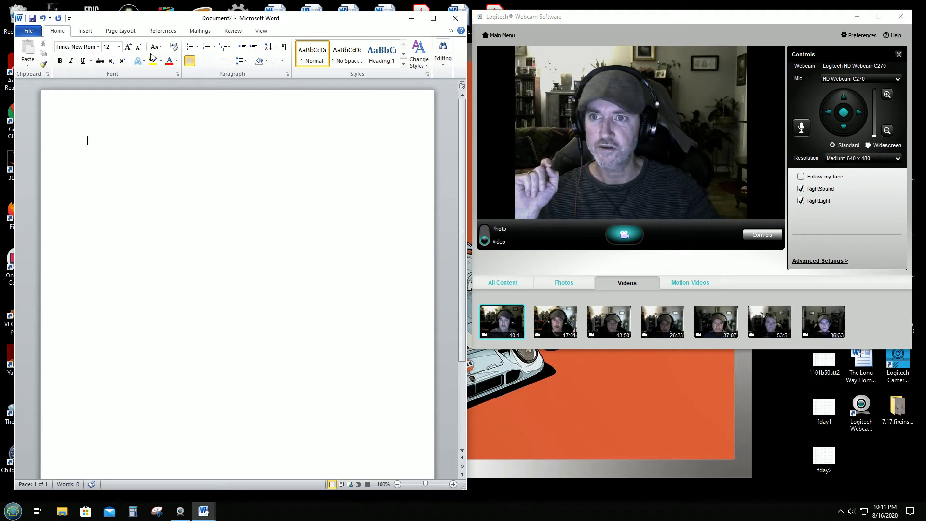
Step: Switch the ribbon to the Insert tab to reach header and page number commands
scroll(171, 52, "down", 6)
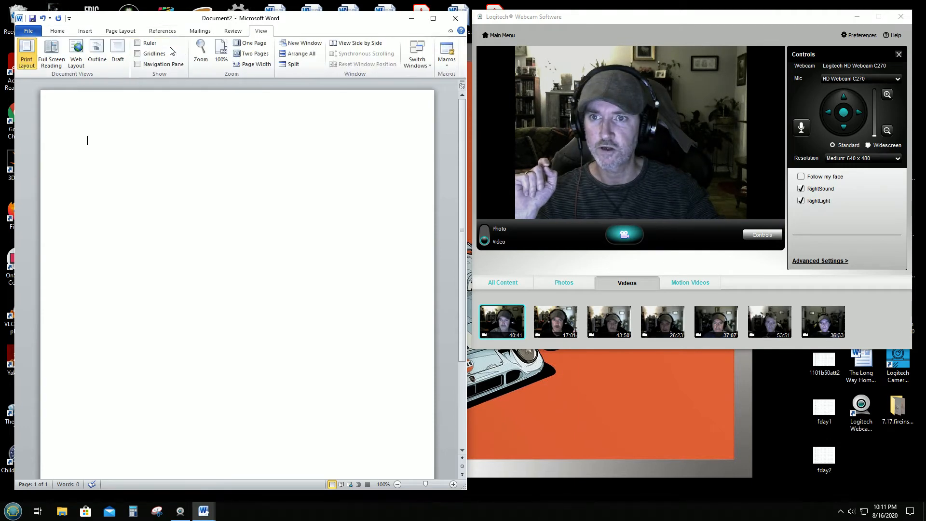
scroll(171, 51, "up", 6)
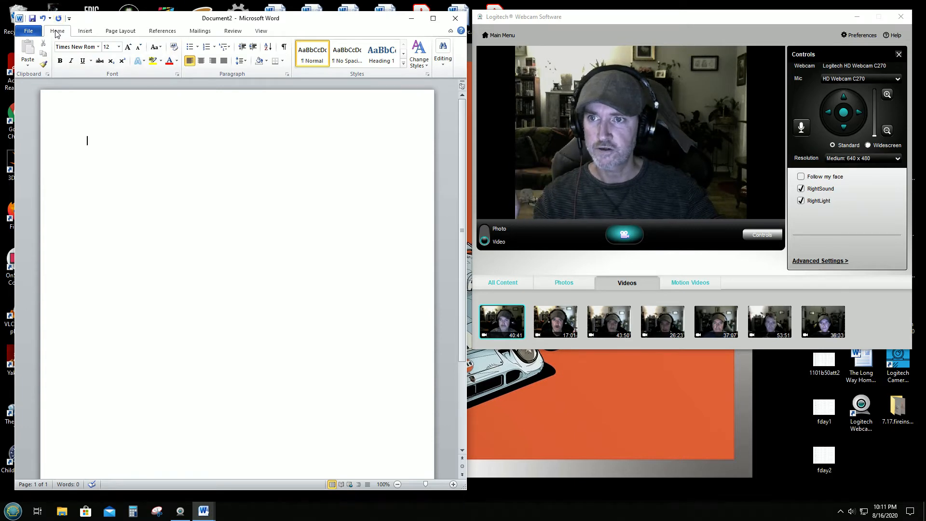
left_click(87, 32)
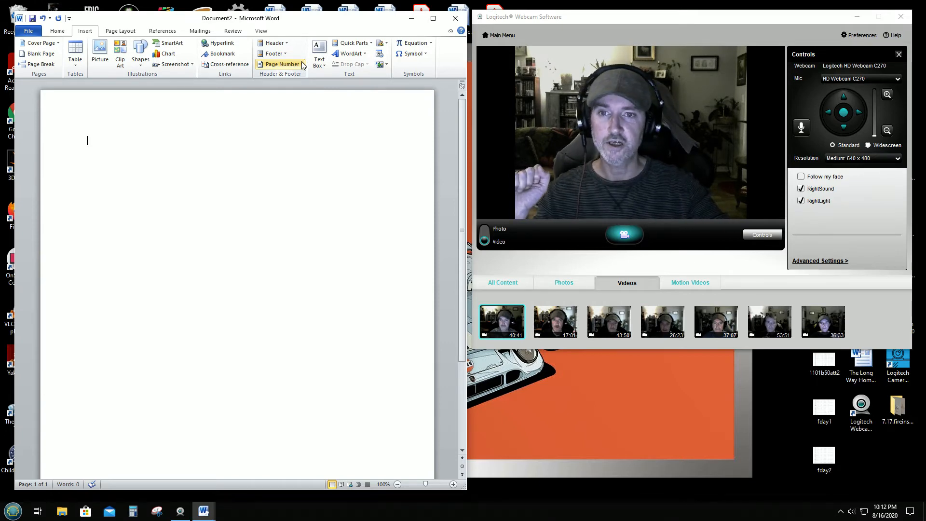
Step: Insert a Plain Number 3 page number at top right and type the author's surname before it
left_click(303, 65)
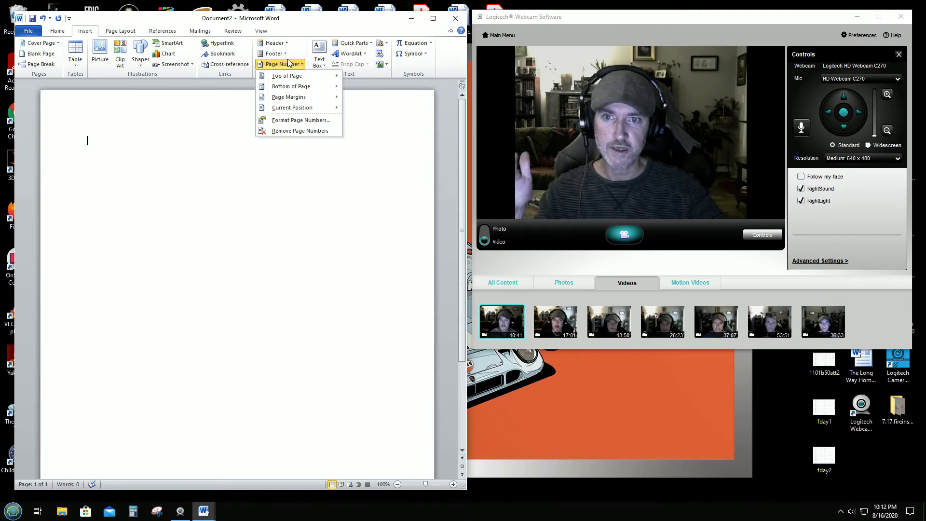
mouse_move(286, 79)
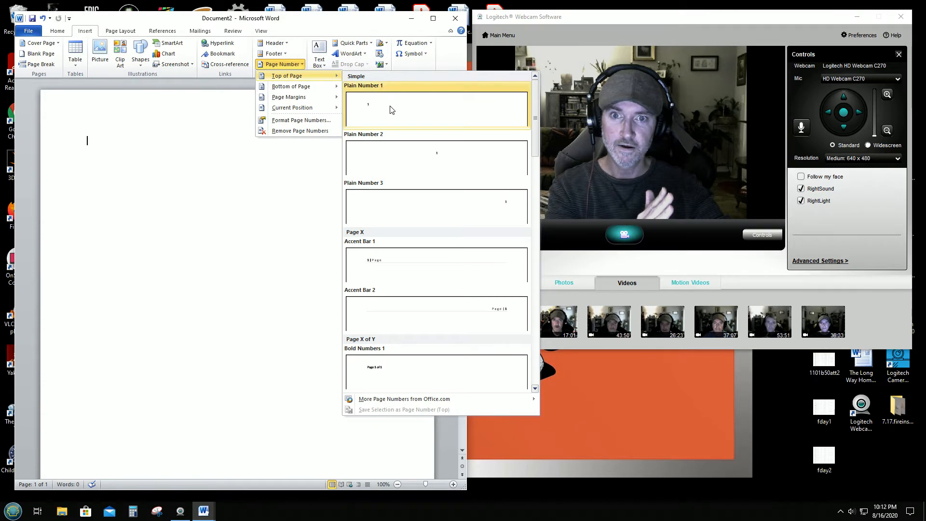
left_click(459, 202)
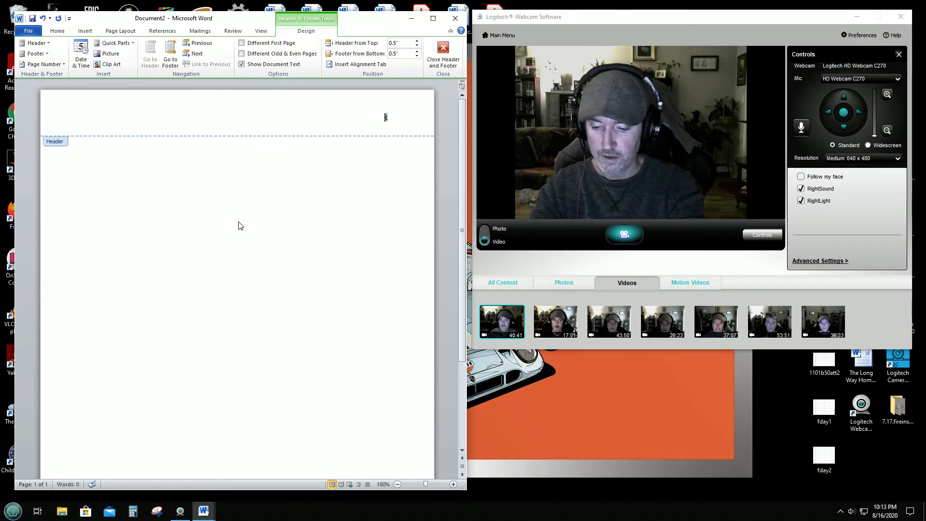
type("Beatso")
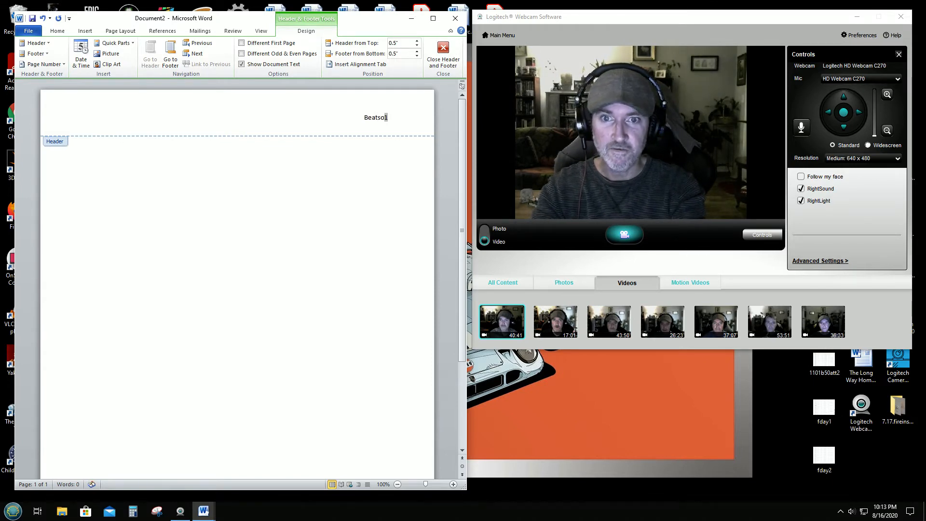
type("n")
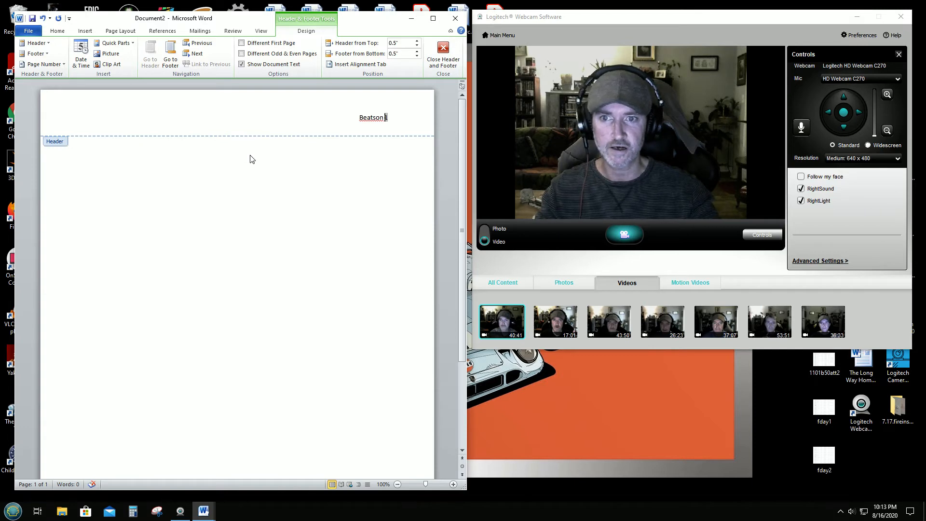
Step: Close the header and confirm Double line spacing in the Paragraph dialog
left_click(443, 48)
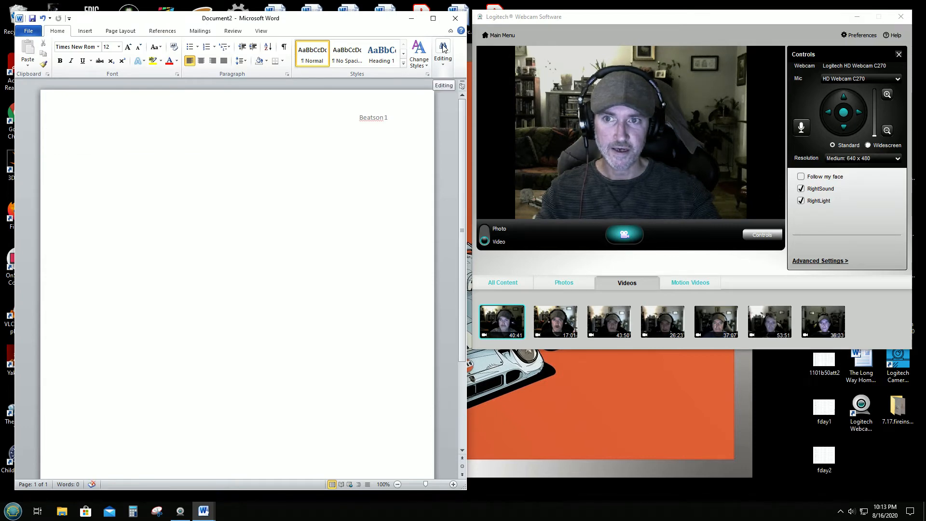
left_click(287, 74)
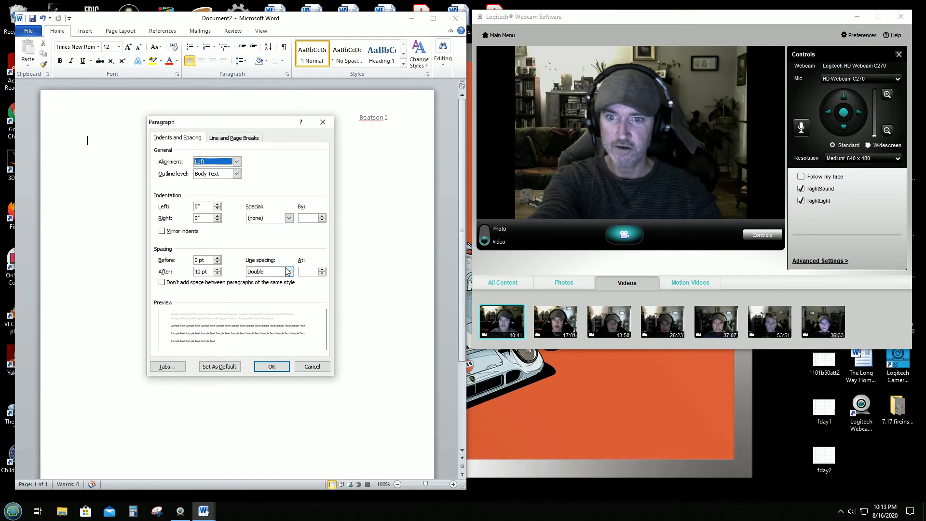
left_click(278, 369)
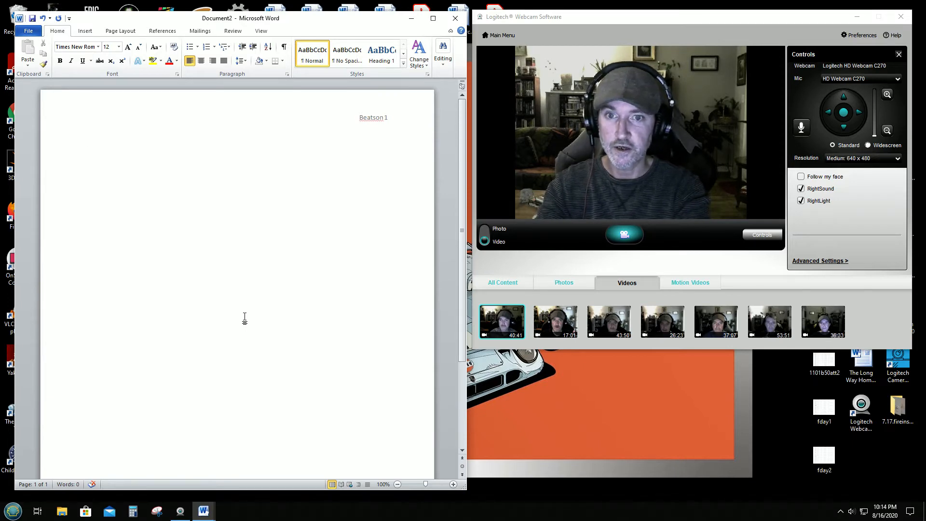
Step: Type the student's full name on the first line, fixing typos, then start a new line
type("Fi")
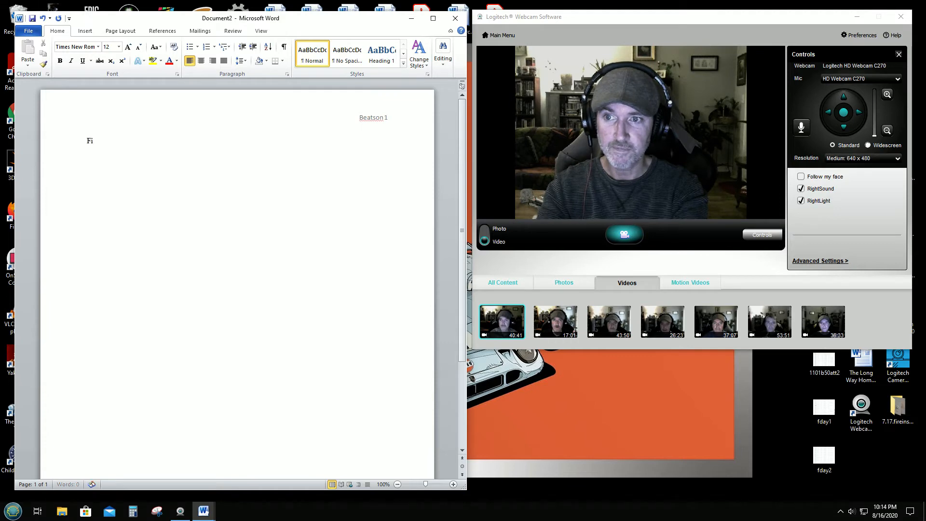
type("rst N")
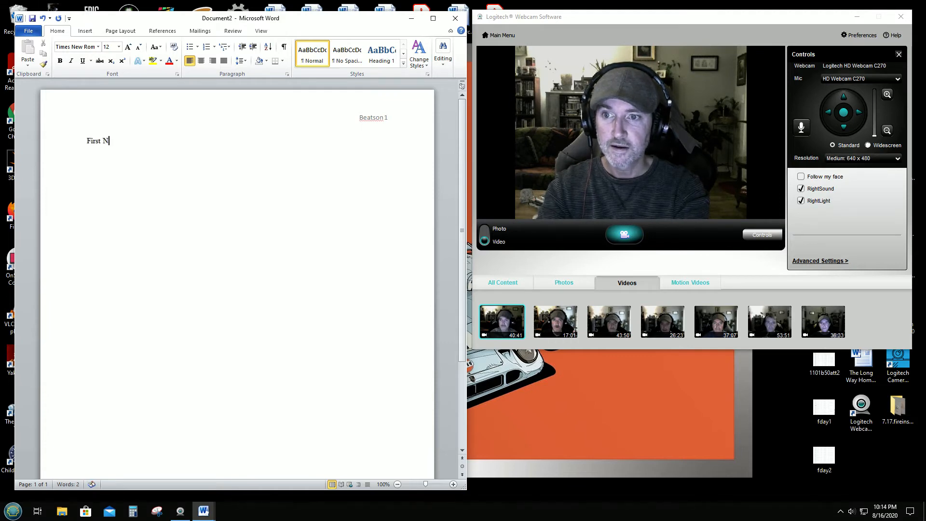
type("ame La")
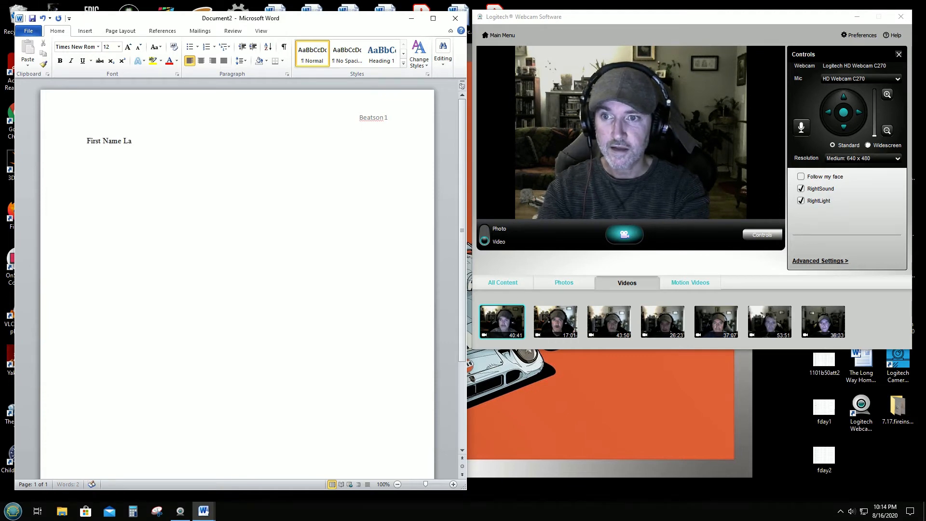
type("st Name")
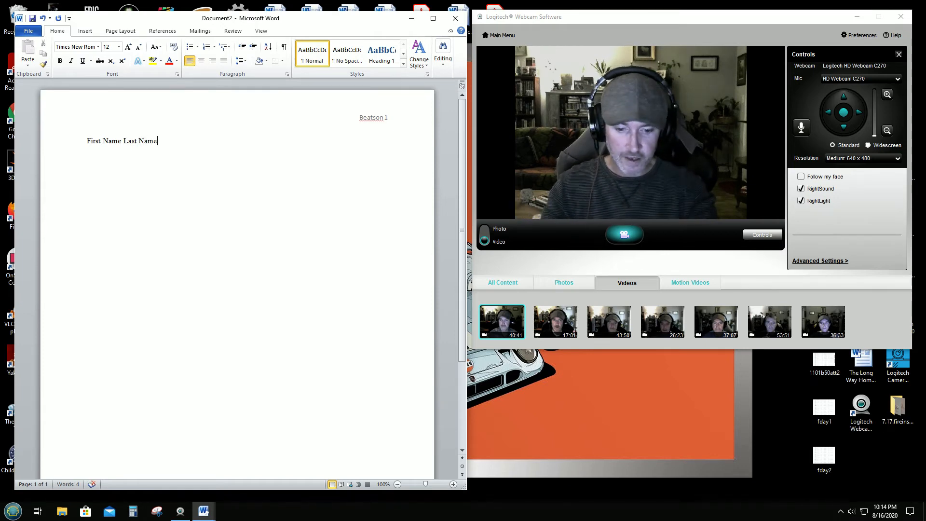
key("BackSpace")
key("BackSpace")
key("BackSpace")
key("BackSpace")
key("BackSpace")
key("BackSpace")
key("BackSpace")
key("BackSpace")
key("BackSpace")
key("BackSpace")
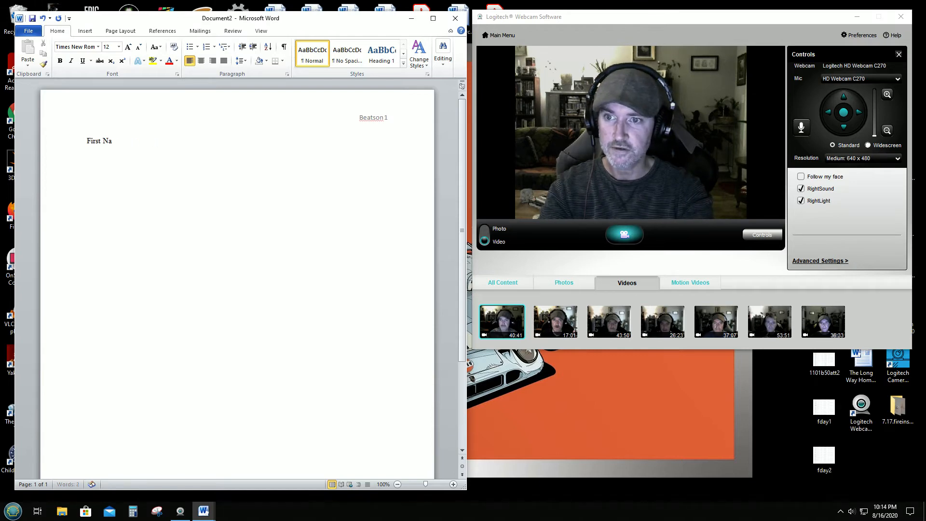
key("BackSpace")
key("BackSpace")
key("BackSpace")
key("BackSpace")
key("BackSpace")
key("BackSpace")
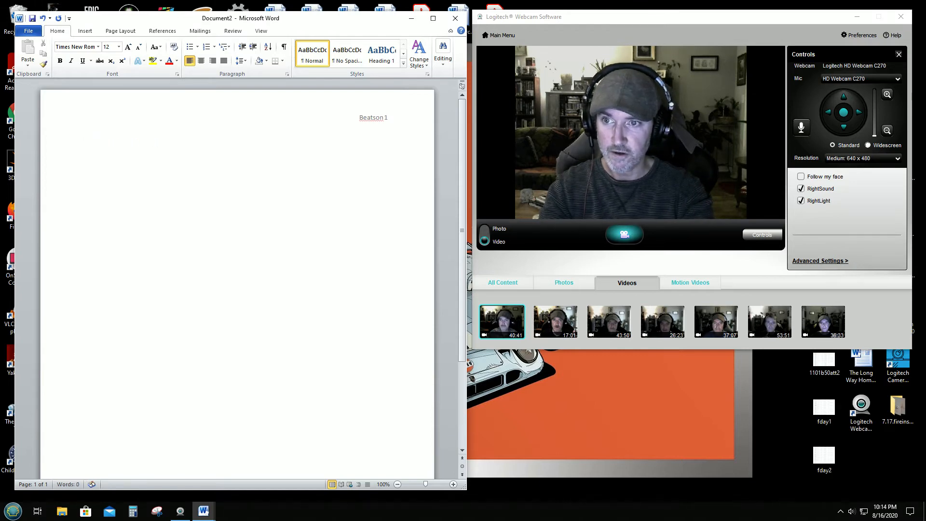
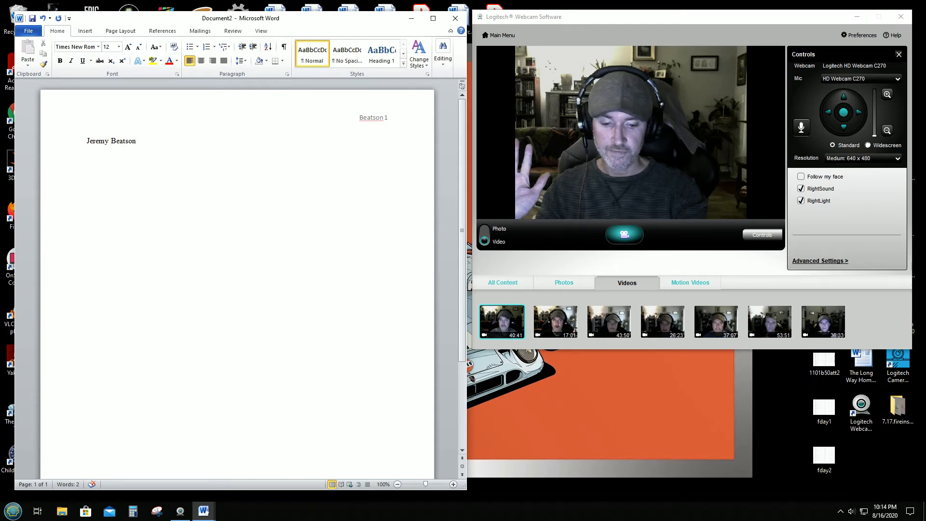
key("Return")
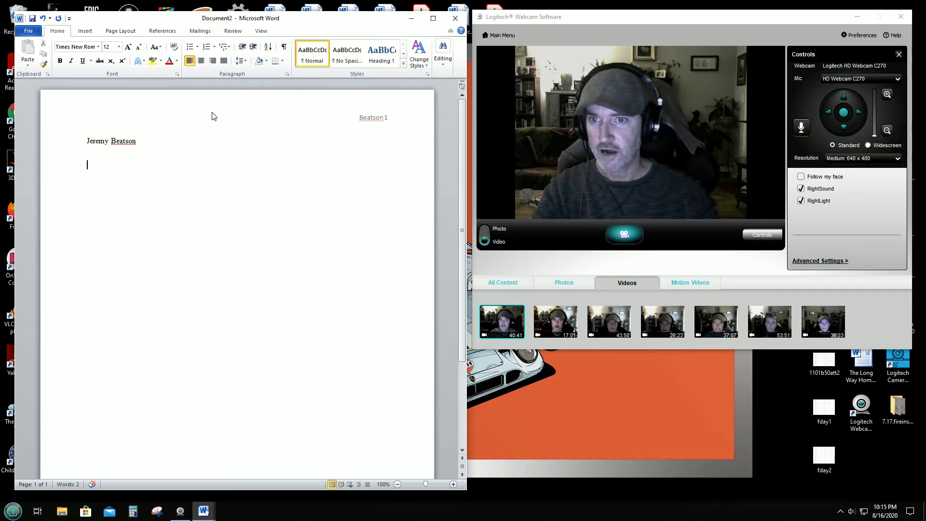
key("Return")
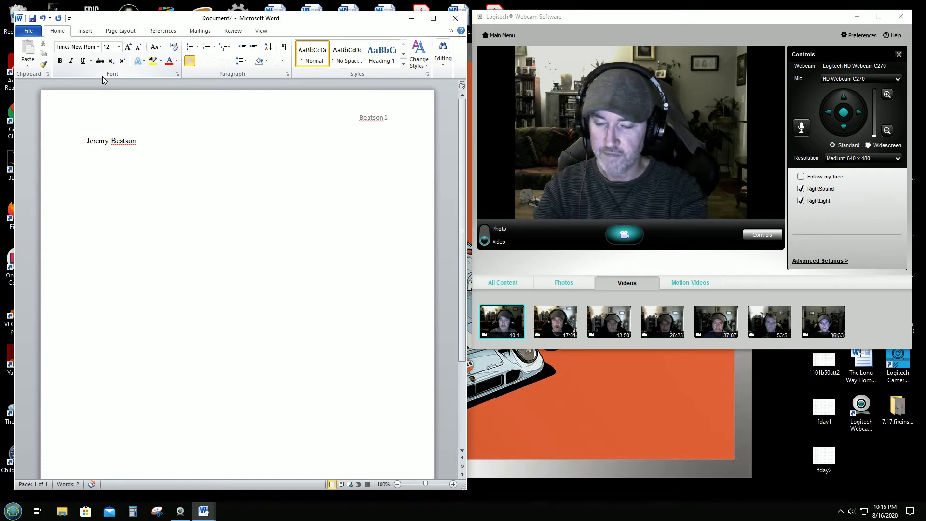
Step: Add the instructor's name and the course line ENGL 1101-L48 on separate lines
type("M")
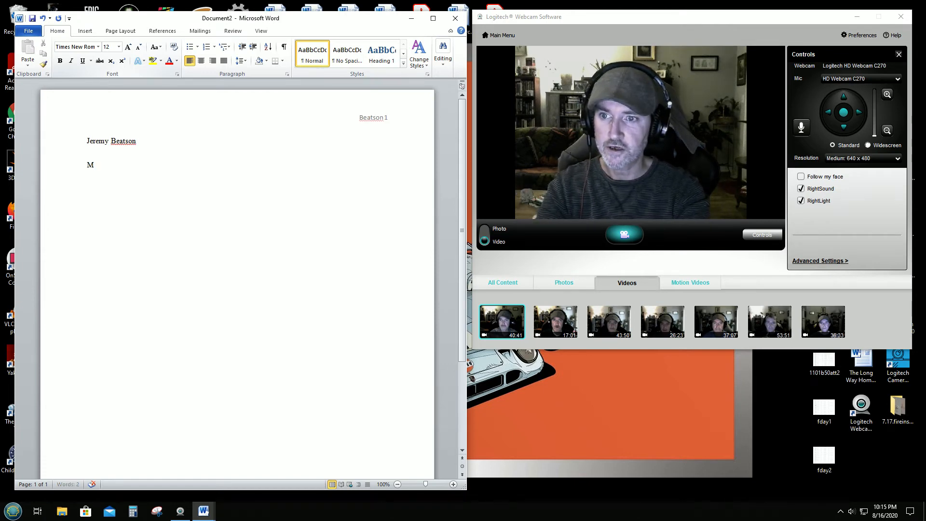
type("r. B")
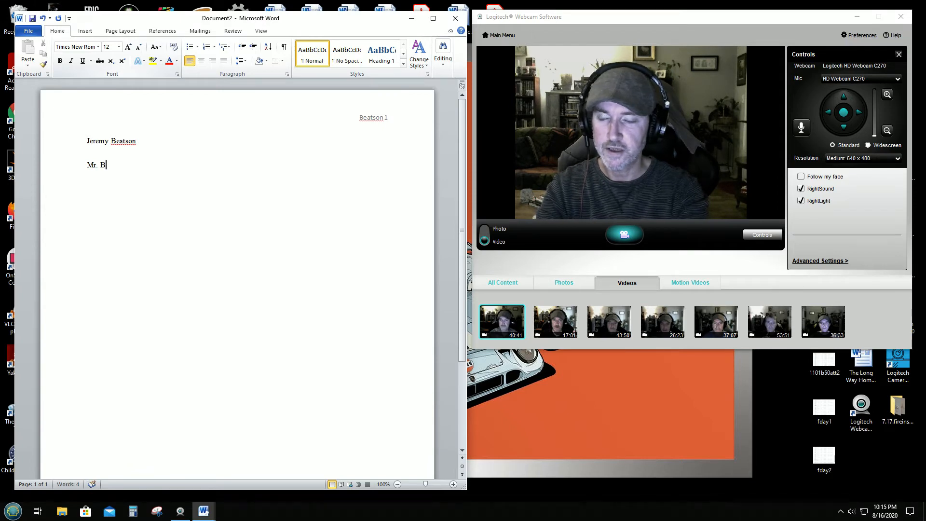
key("Return")
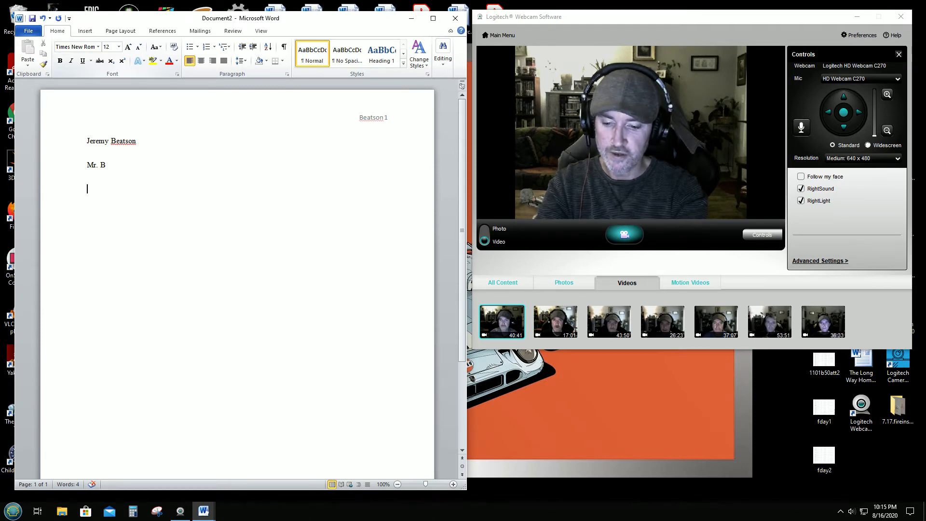
type("ENG")
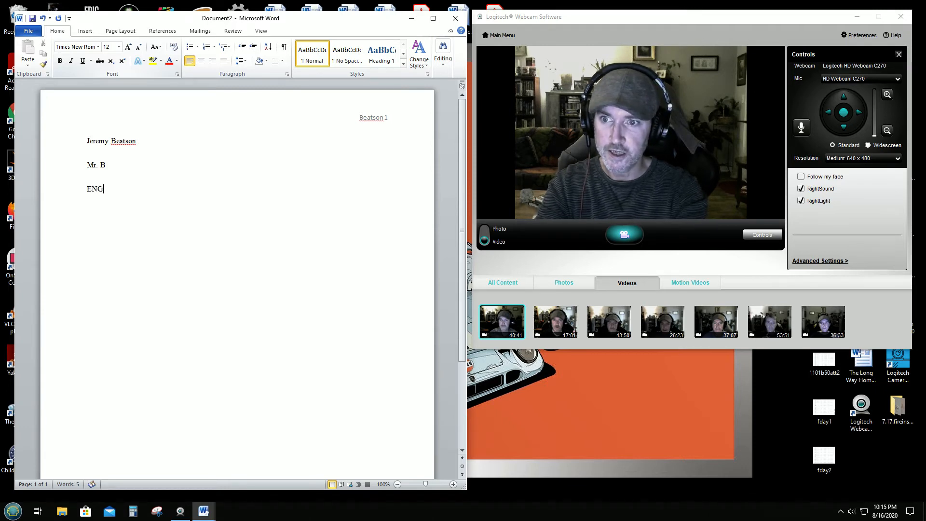
type("L")
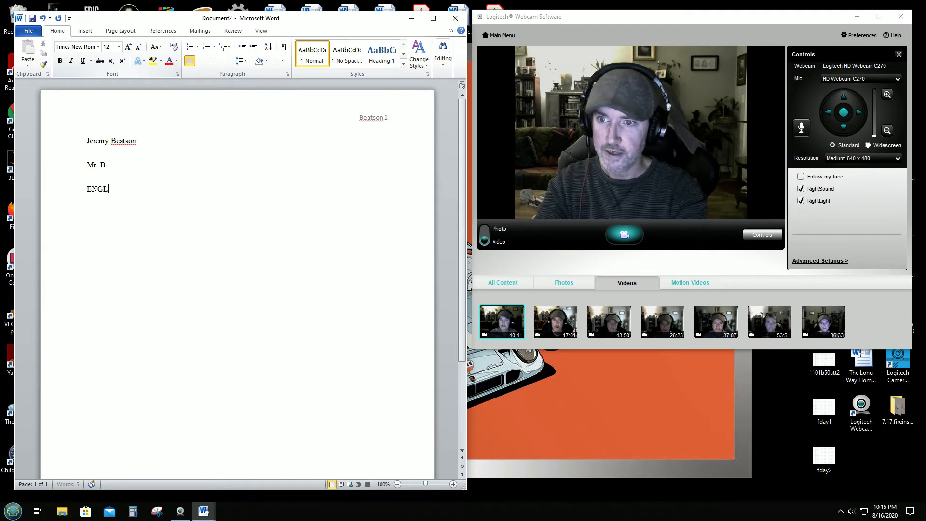
type(" 1101")
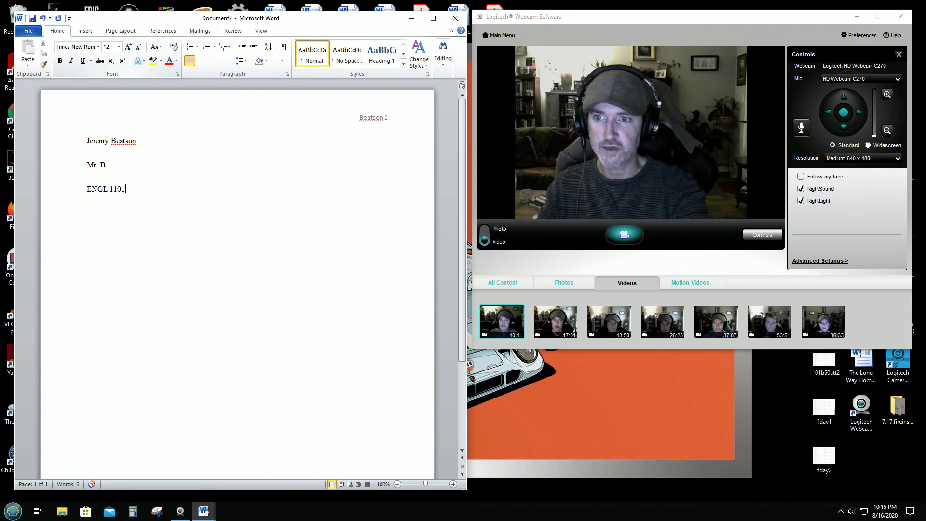
type("-")
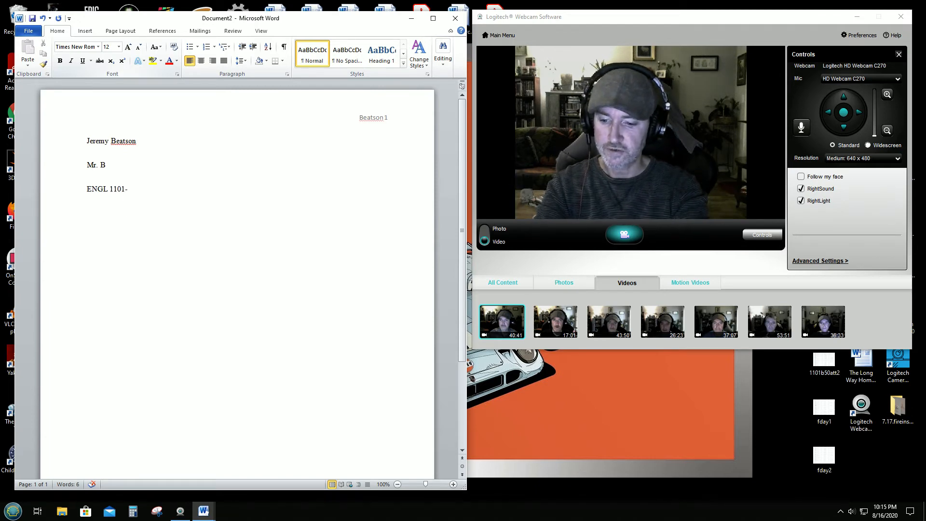
type("L")
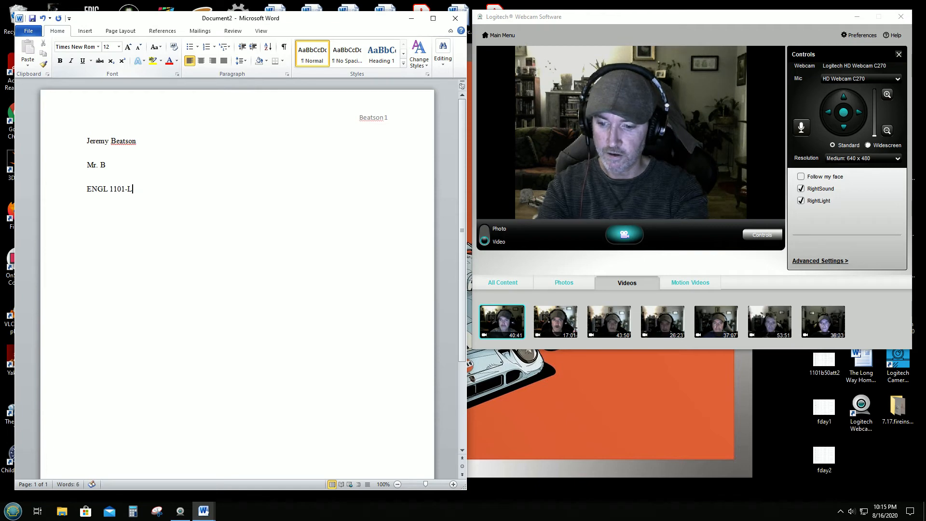
type("48")
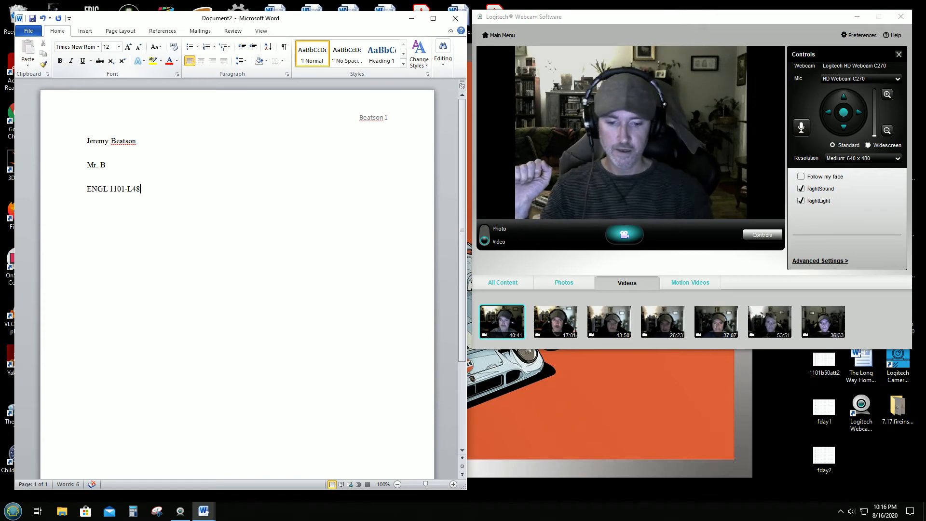
key("Return")
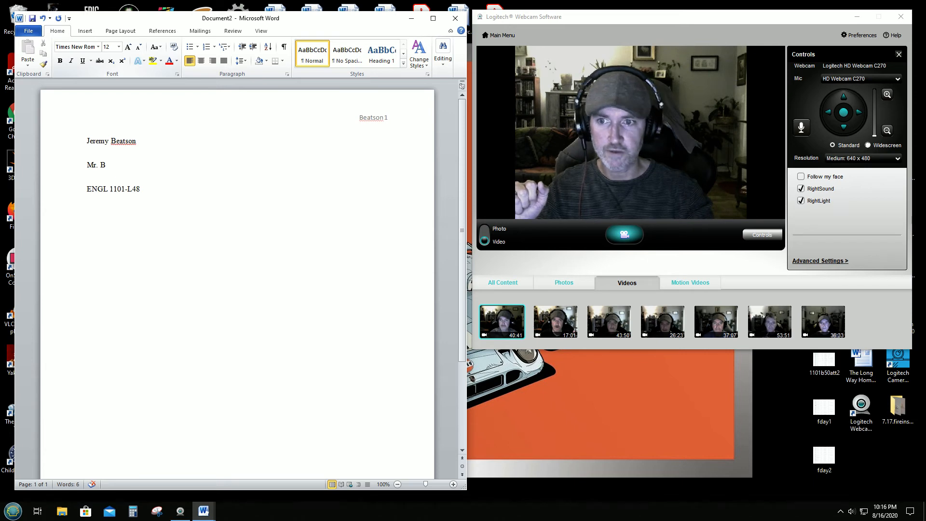
Step: Type the date 16 August 2020 and start a new line below it
type("16")
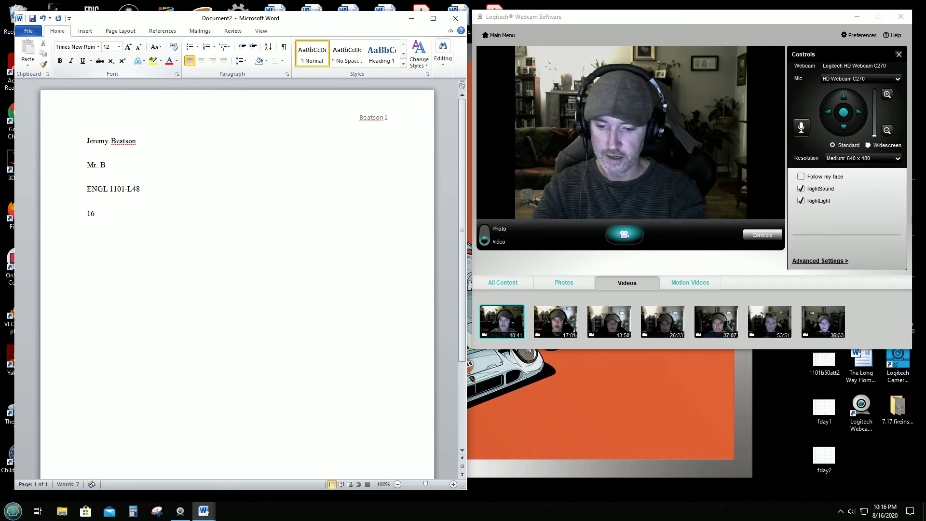
type(" August")
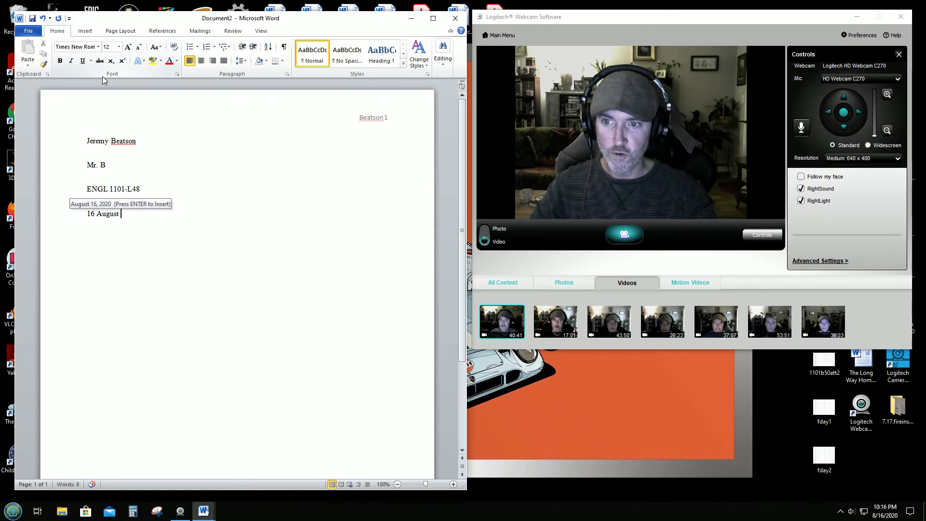
type("2020")
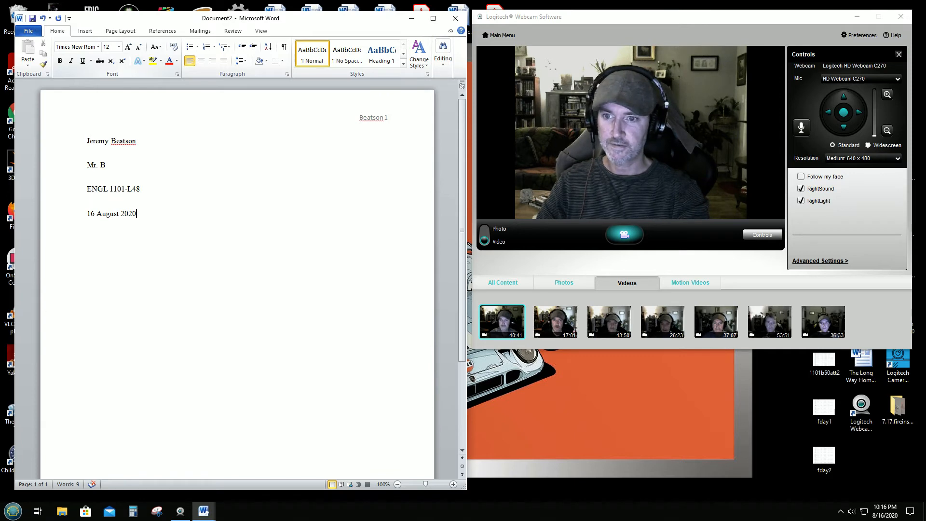
key("Return")
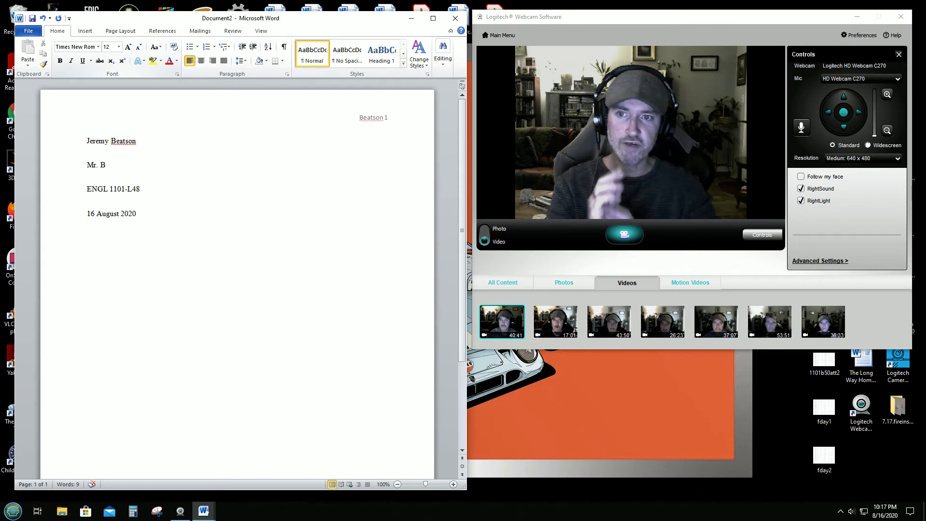
Step: Center the next line, type 'Title', and begin a new line
left_click(201, 61)
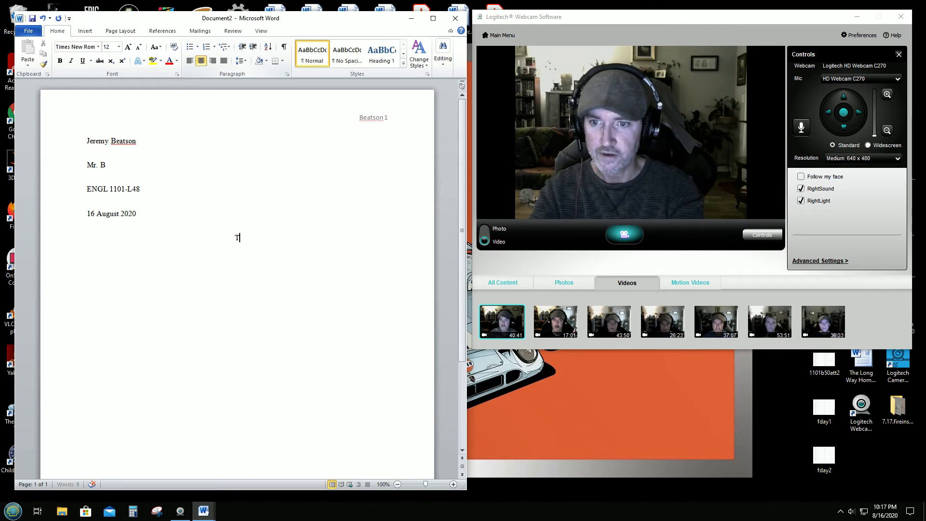
type("Title")
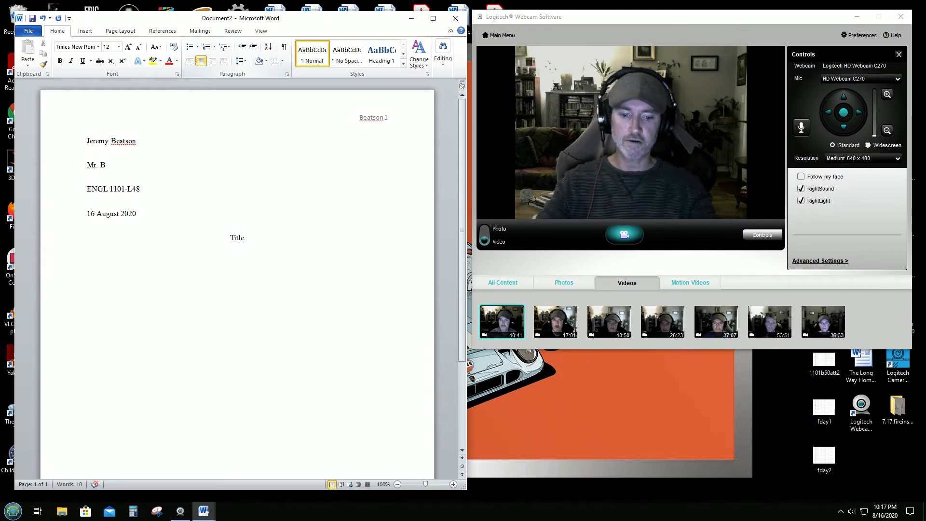
key("Return")
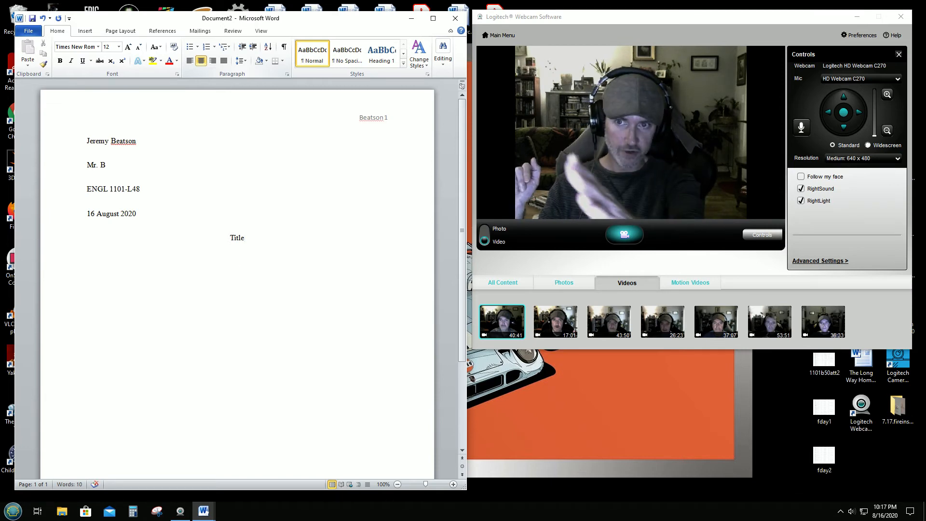
Step: Left-align the line, indent it with Tab, and type 'You are ready to start writing.' plus filler text
left_click(190, 61)
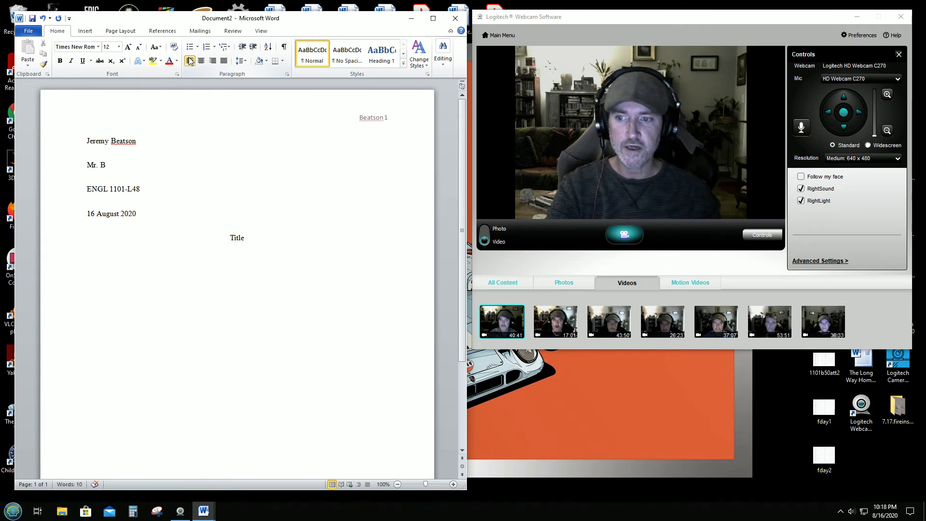
left_click(189, 60)
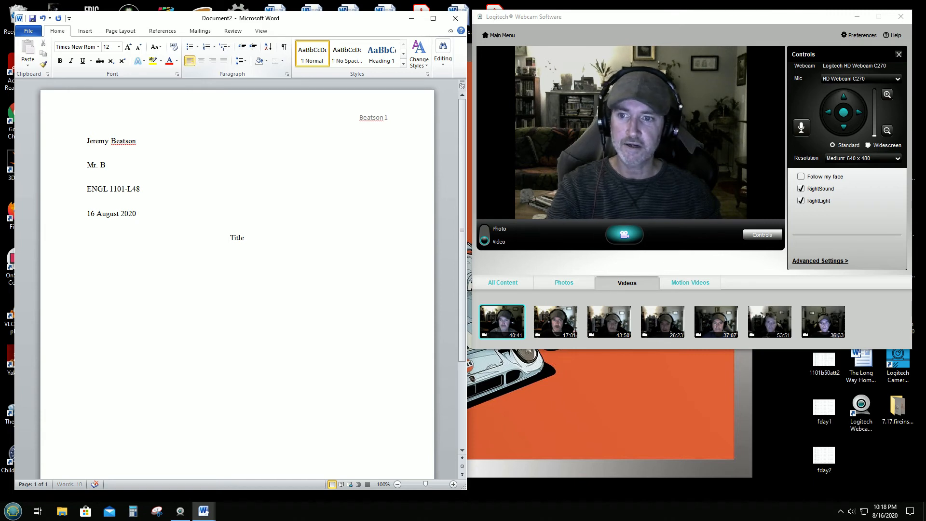
key("Tab")
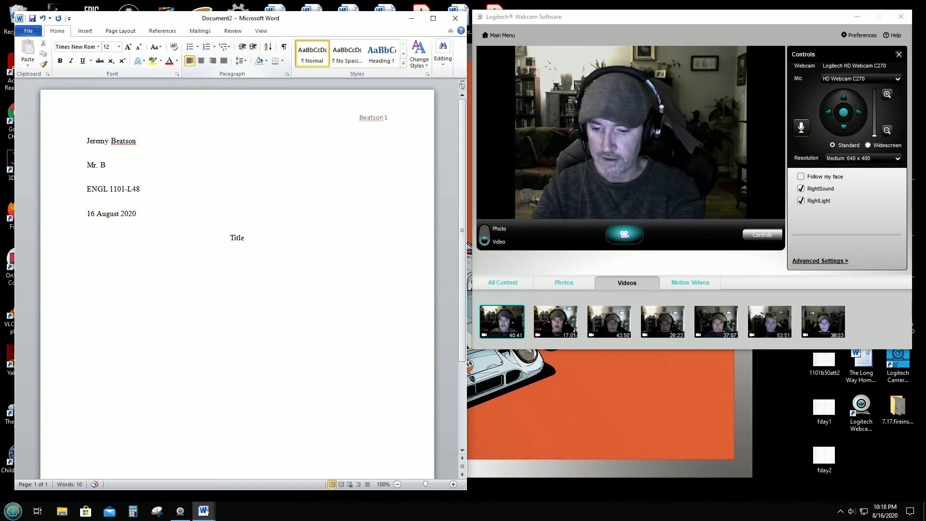
type("You are r")
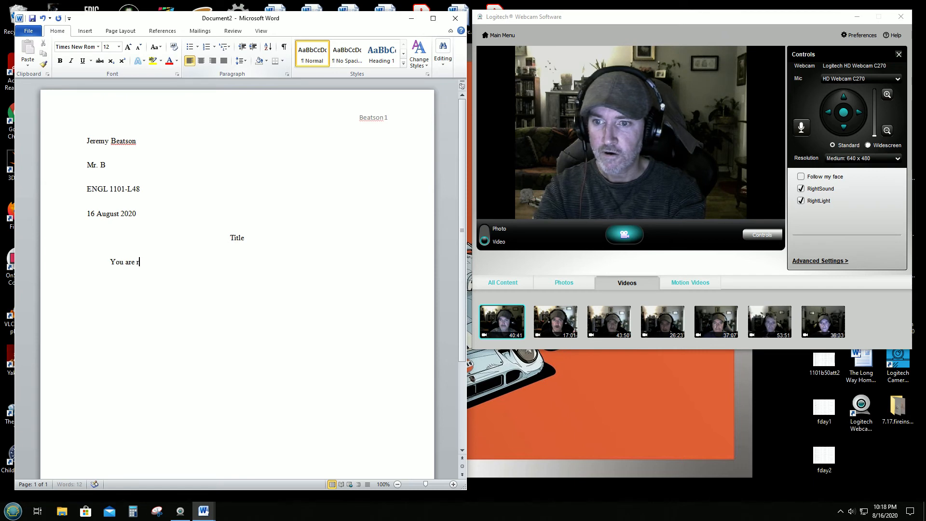
type("eady to sta")
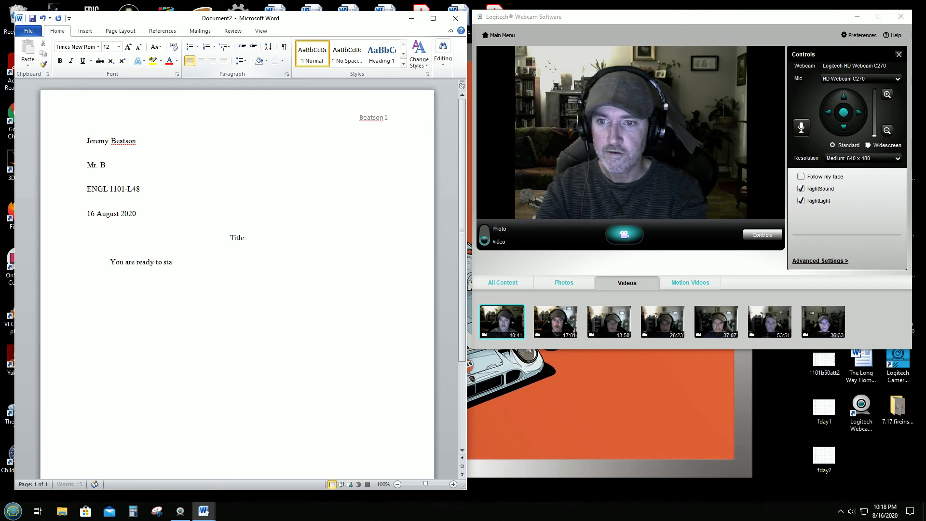
type("rt writing")
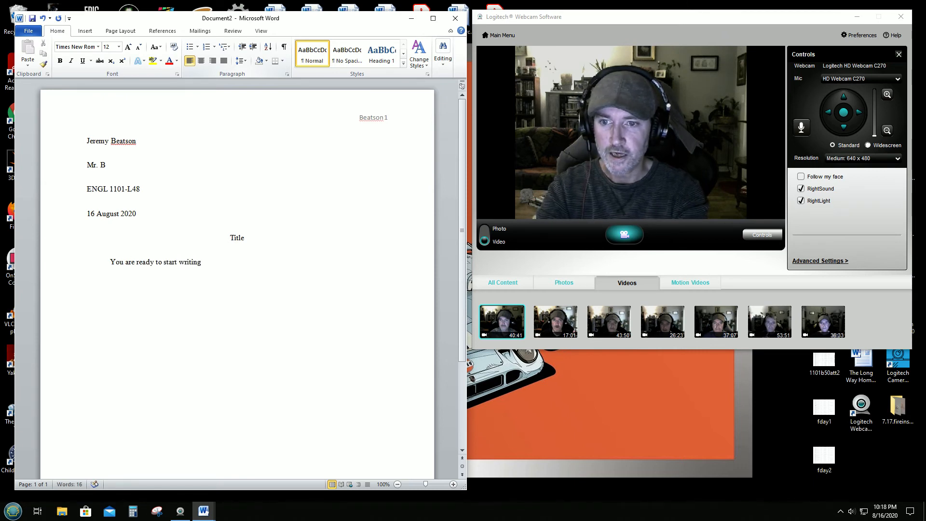
type(". ")
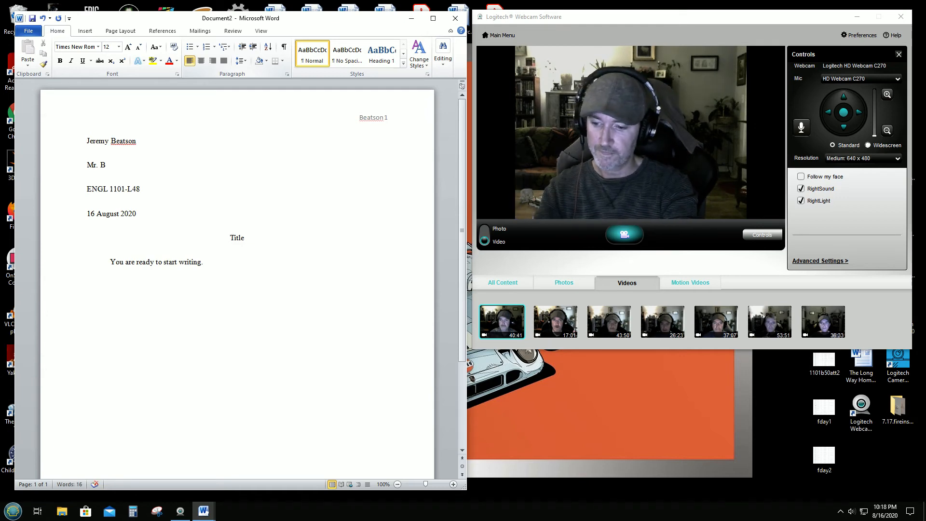
type("Hjhkhkjh")
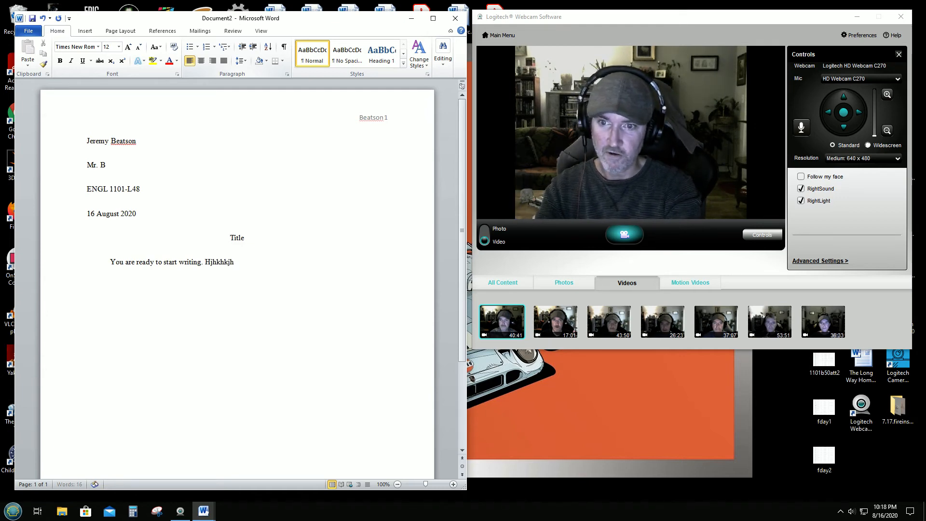
type("kjhkjhjh")
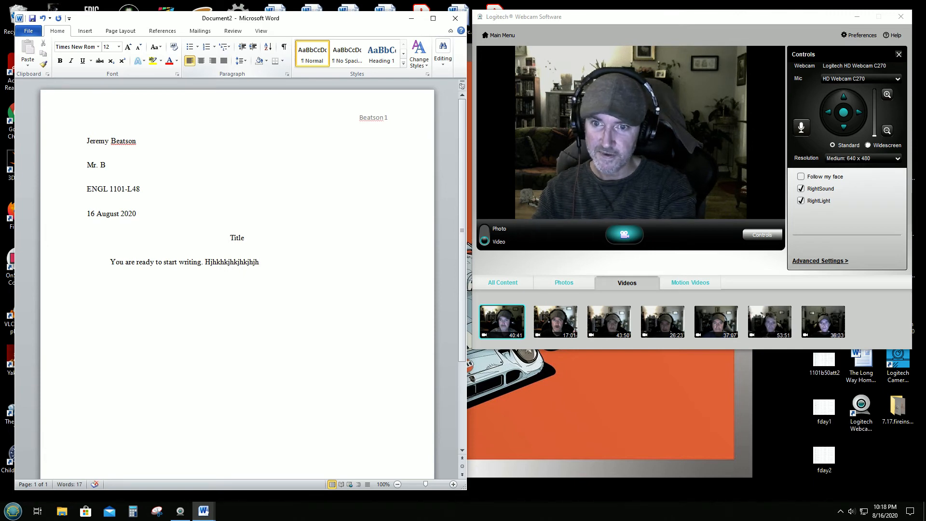
type("hjhkjhkhkjhkjhlkjhkhkjh")
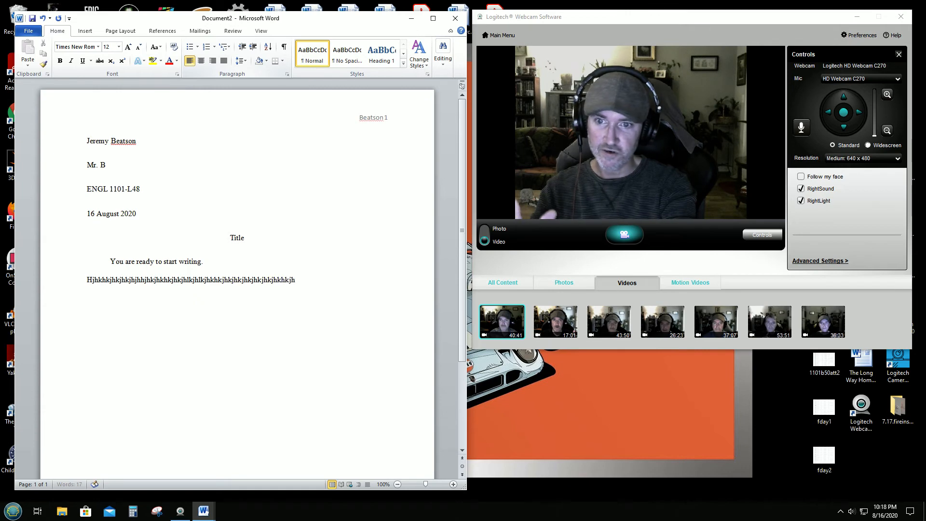
type("kjhkjhkjhkjhkjhkjhkjhkhk")
Step: Finish the first body line with filler text and add a second filler paragraph below it
key("BackSpace")
key("BackSpace")
key("BackSpace")
key("BackSpace")
key("BackSpace")
key("BackSpace")
key("BackSpace")
key("BackSpace")
key("BackSpace")
key("BackSpace")
key("BackSpace")
key("BackSpace")
key("BackSpace")
key("BackSpace")
key("BackSpace")
key("BackSpace")
key("BackSpace")
key("BackSpace")
key("BackSpace")
key("BackSpace")
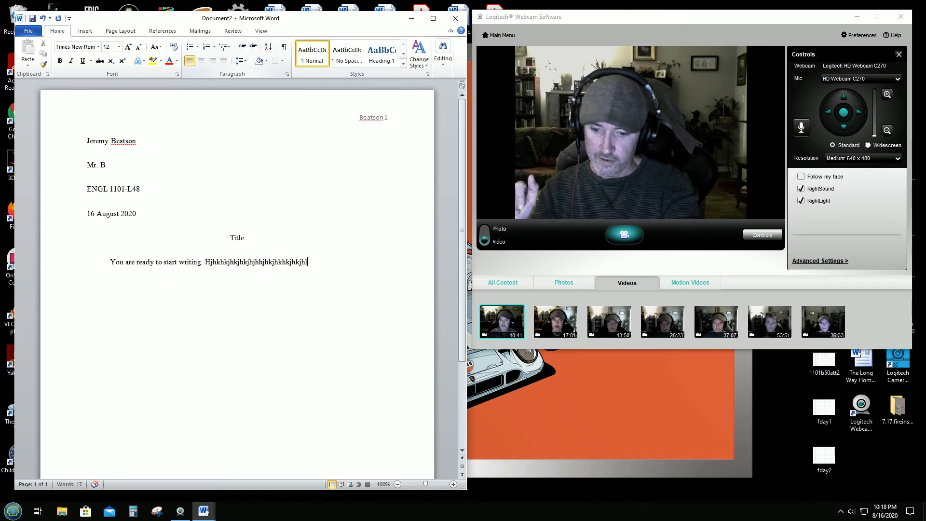
type("jkhkhkjhkkk")
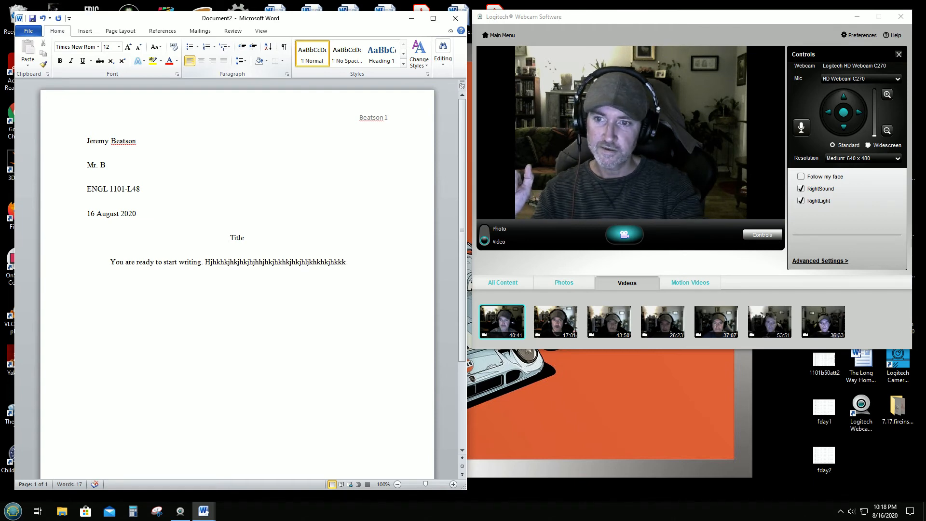
key("Return")
type("ip[oi[oi")
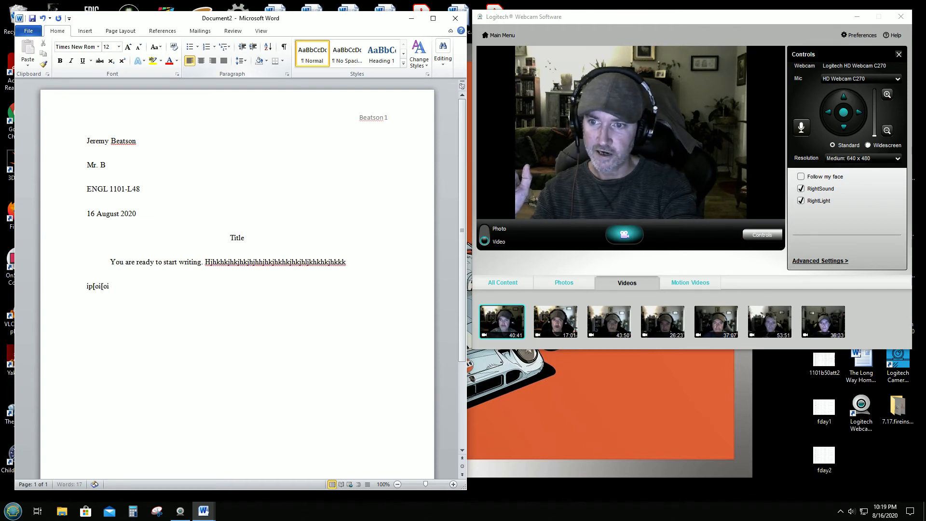
type("[opi[pi[oi[i[poipk'lk'lk[pi[o'")
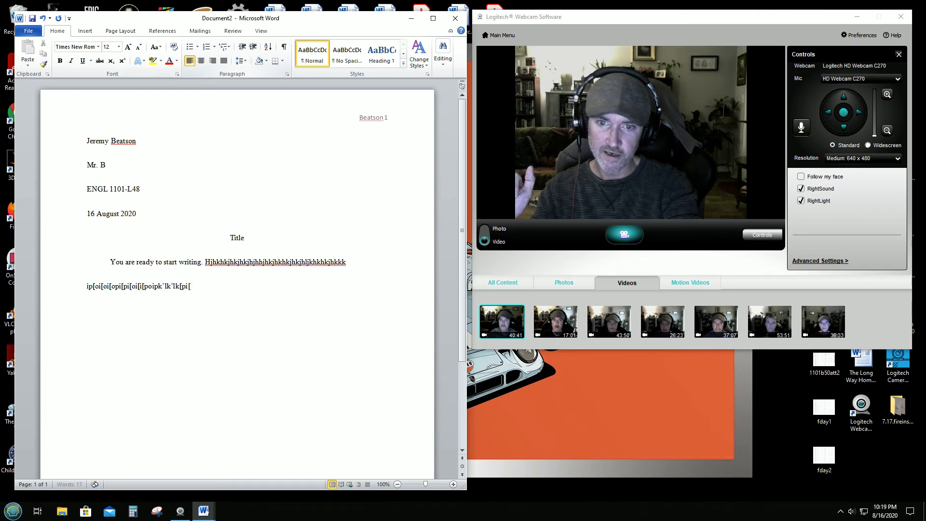
Step: Start a third paragraph, indented by a tab, filled with placeholder text
key("Return")
key("Tab")
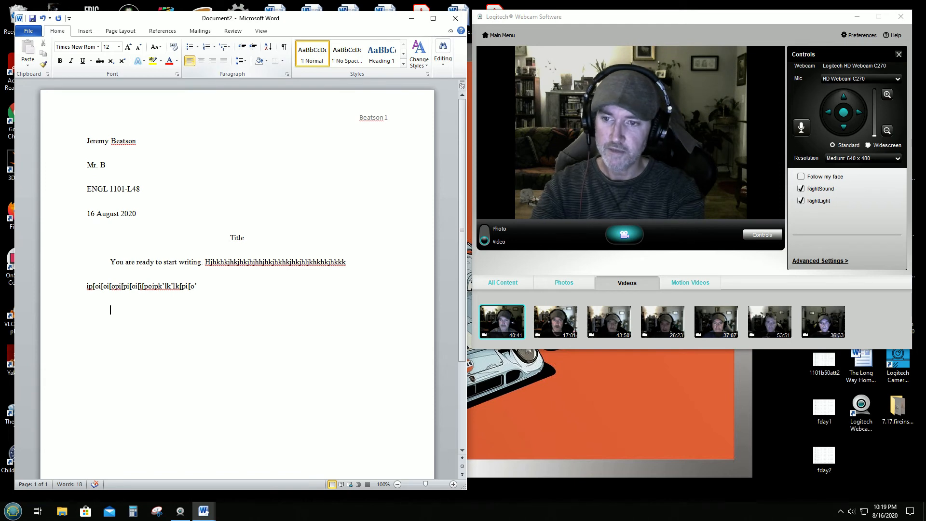
type("Hiojsfdojsad")
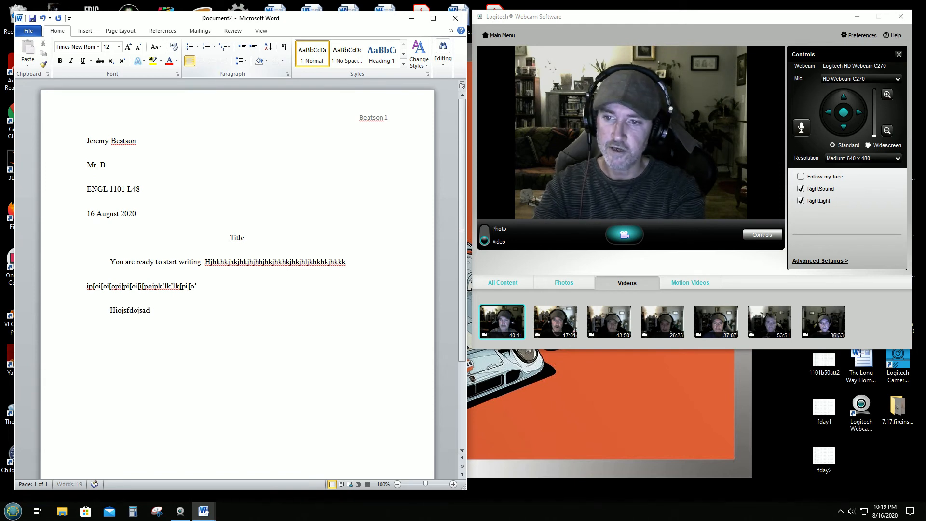
type("kfsjae;ioapowiujewtpijaoe[juaew[oiejutg[aije[oaj[e")
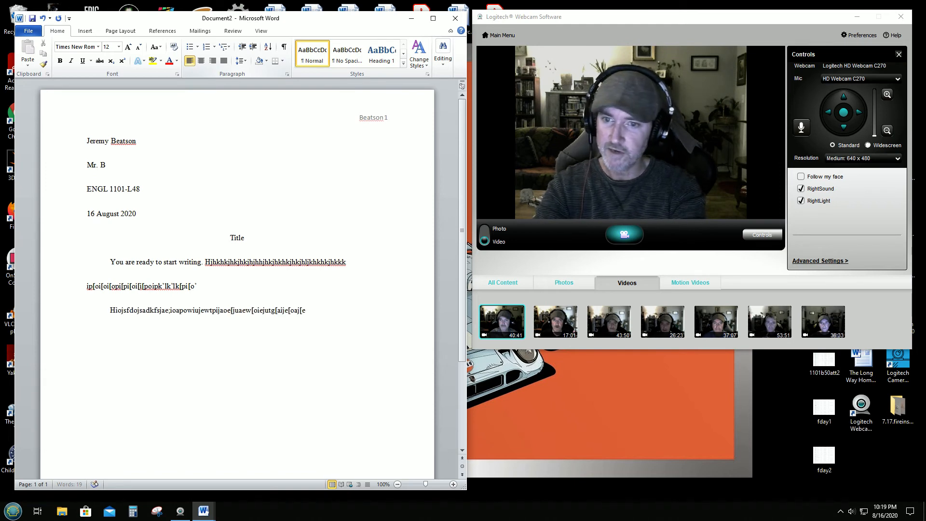
type("[je[ewaa")
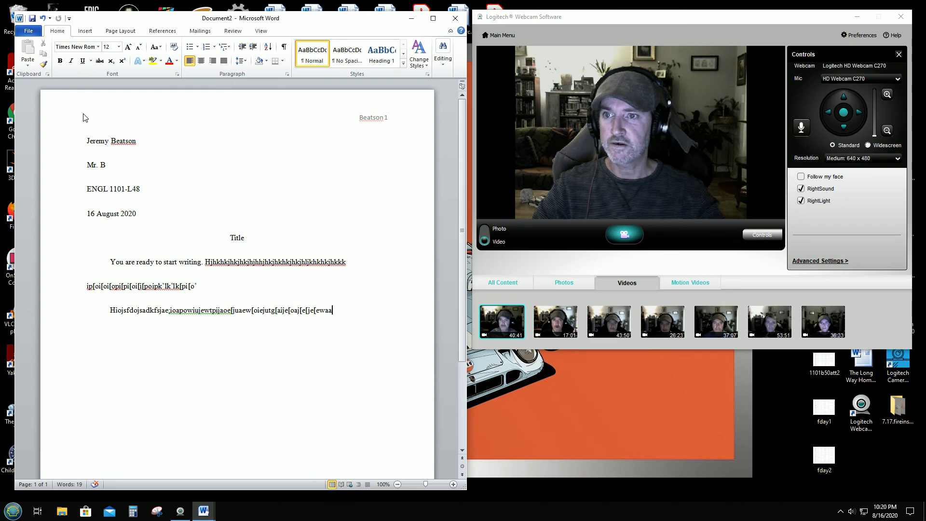
Step: In Save As, replace the file name with 'Essay1kkja;lkj' and target the Desktop folder
left_click(28, 32)
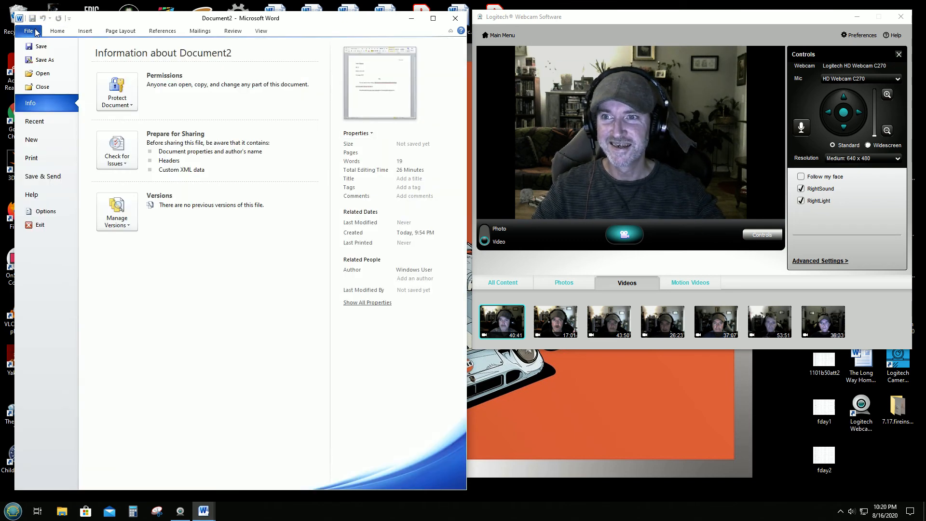
left_click(41, 60)
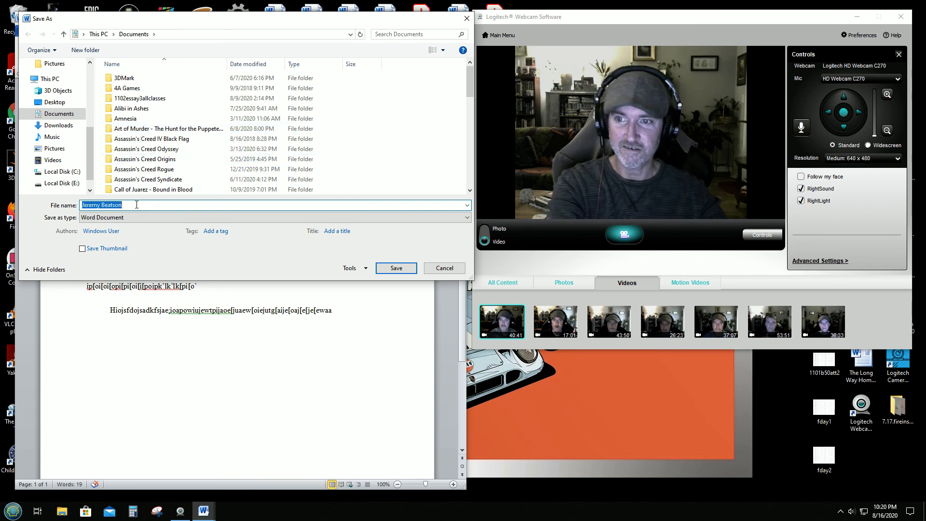
key("BackSpace")
type("Essay")
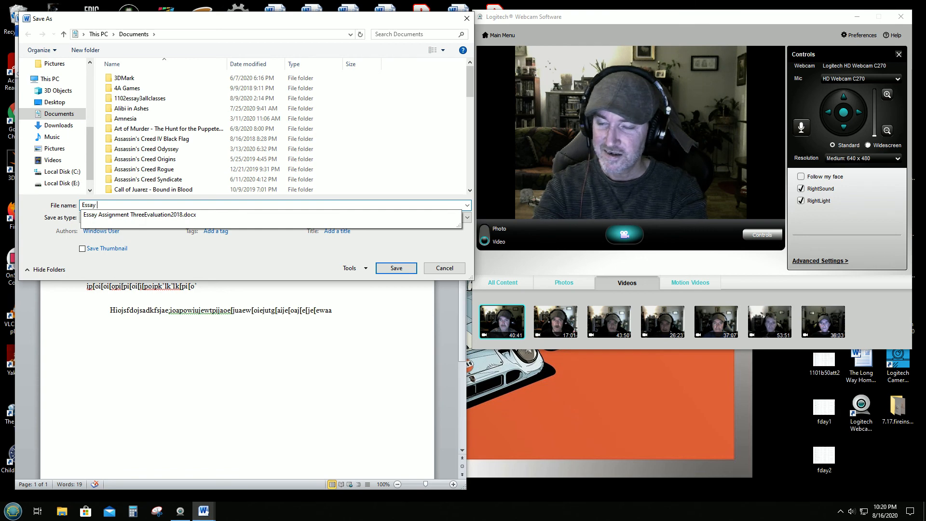
type("1kkja;lkj")
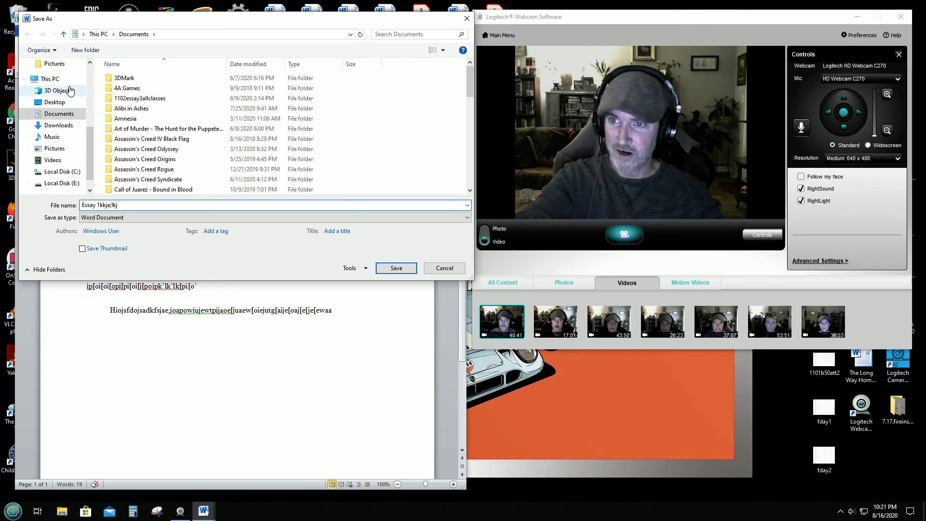
left_click(63, 103)
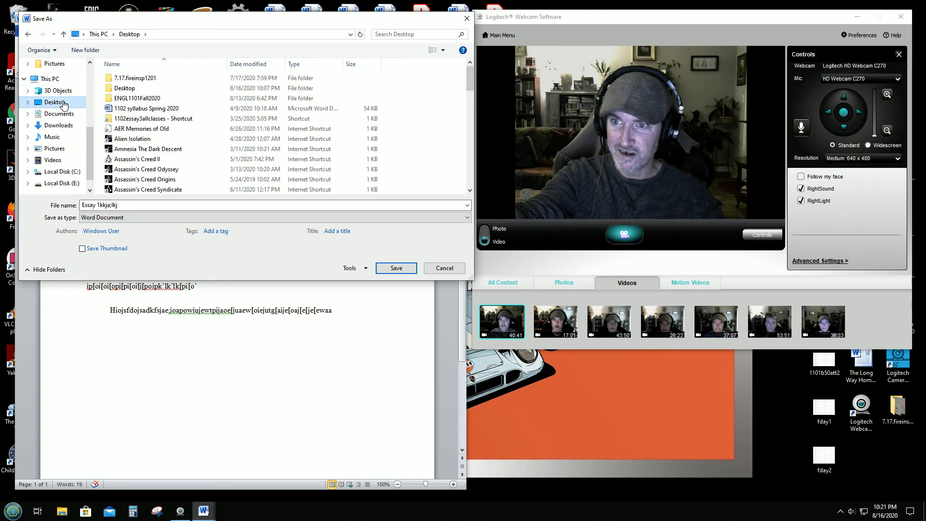
scroll(68, 169, "down", 1)
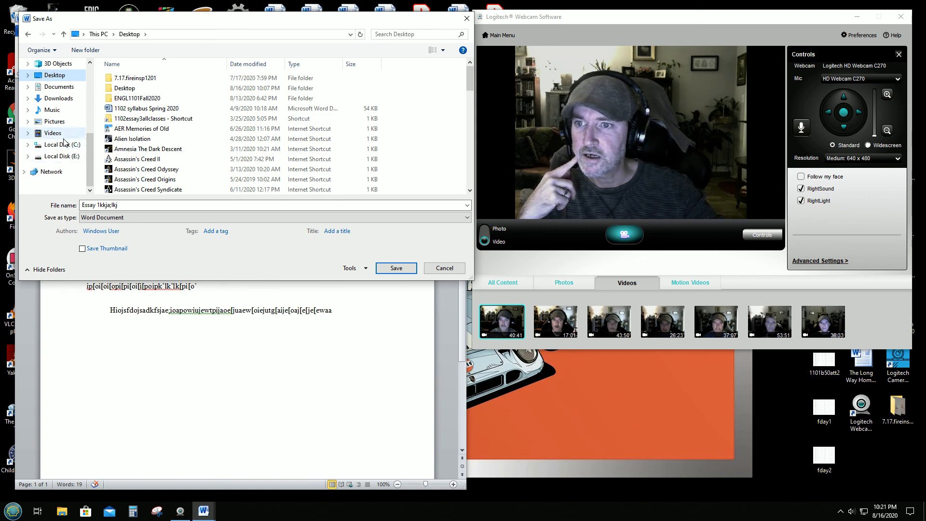
scroll(67, 137, "up", 1)
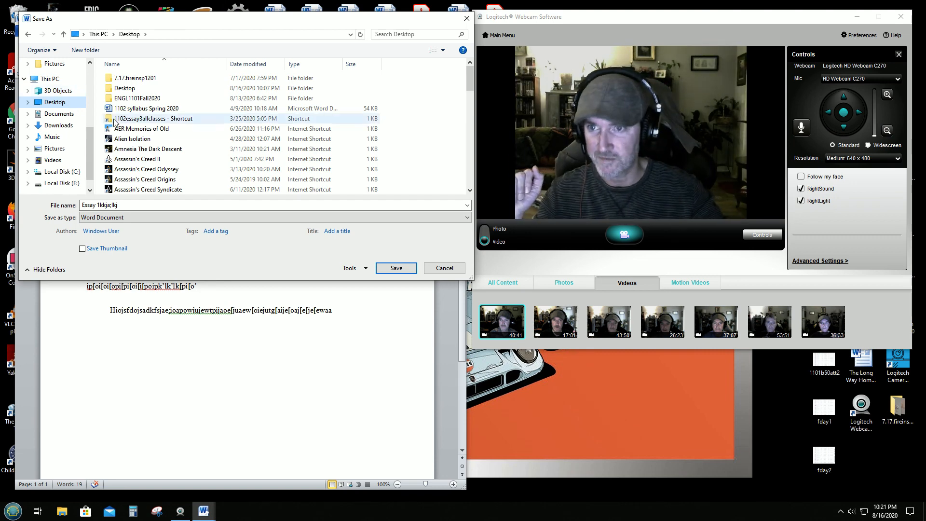
Step: Cancel the Save As dialog without saving and display the ribbon KeyTips
left_click(442, 268)
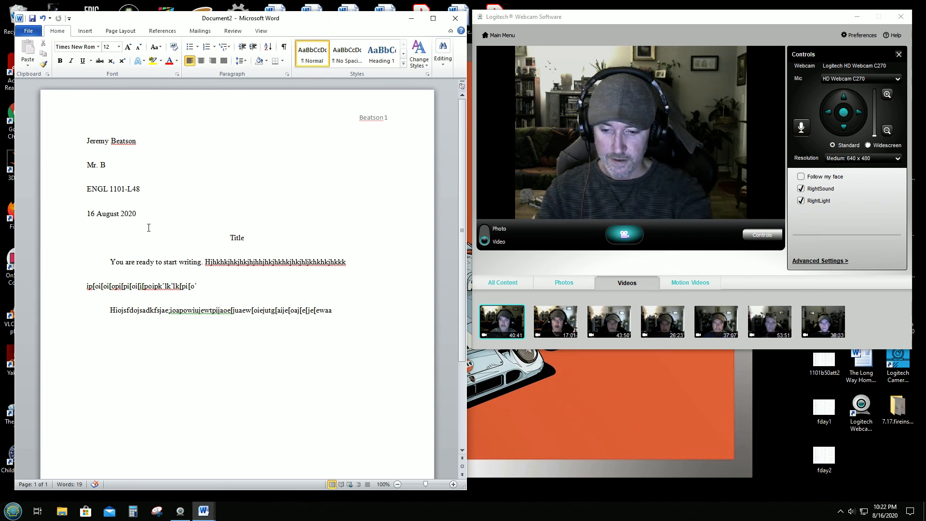
key("alt")
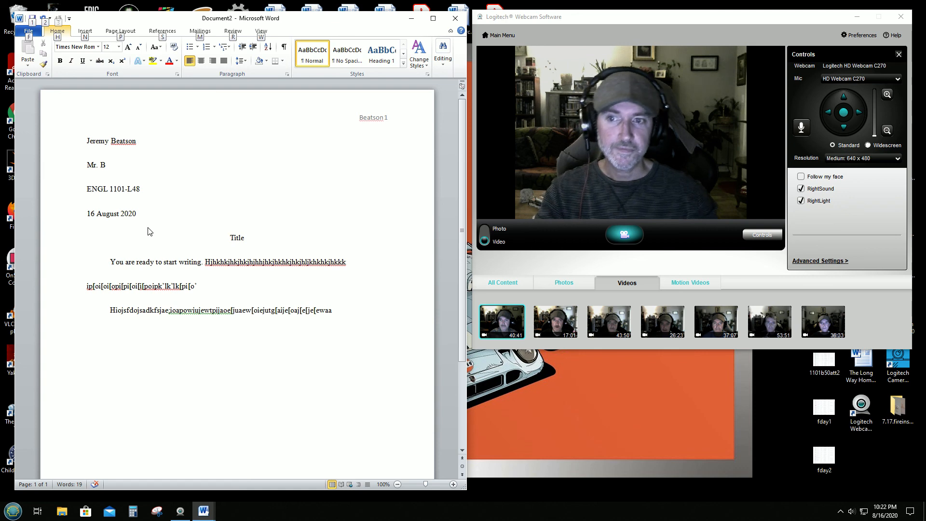